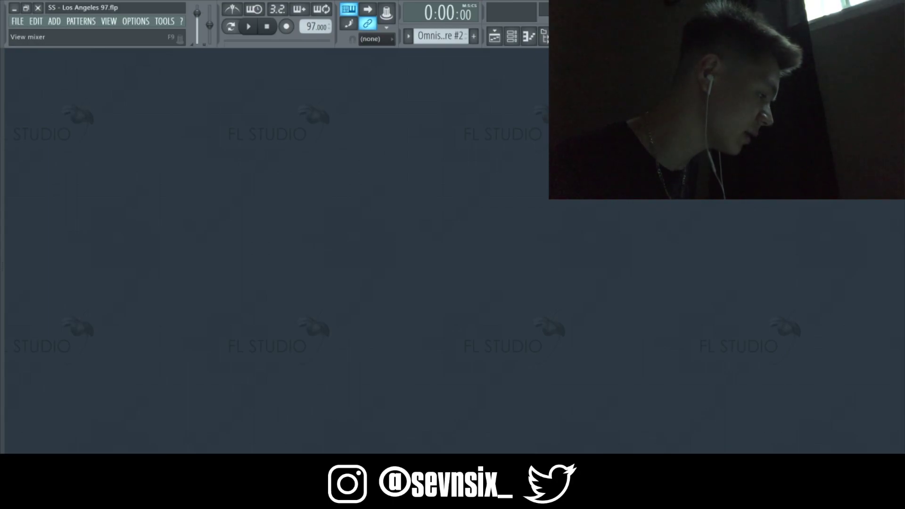
Bring up the channel rack and play back the Omnisphere #3 pattern.
{"action": "left_click", "coordinate": [546, 37]}
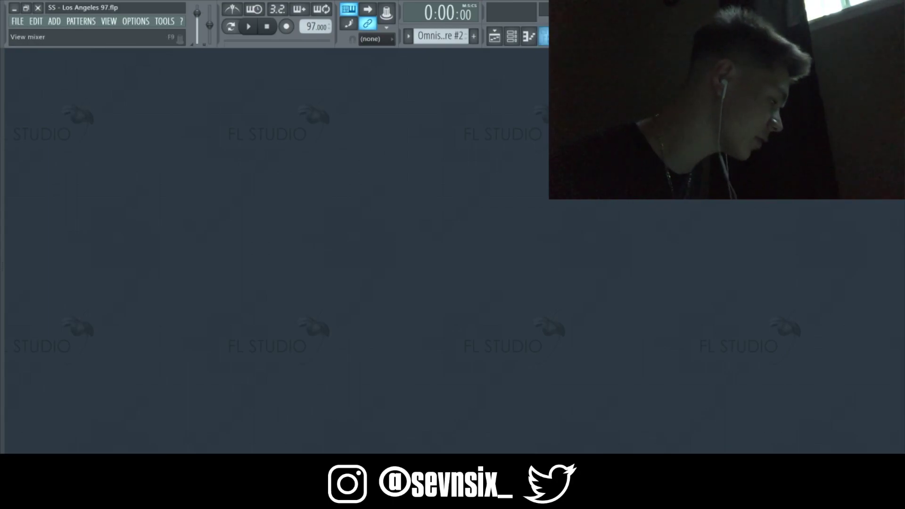
{"action": "left_click", "coordinate": [520, 38]}
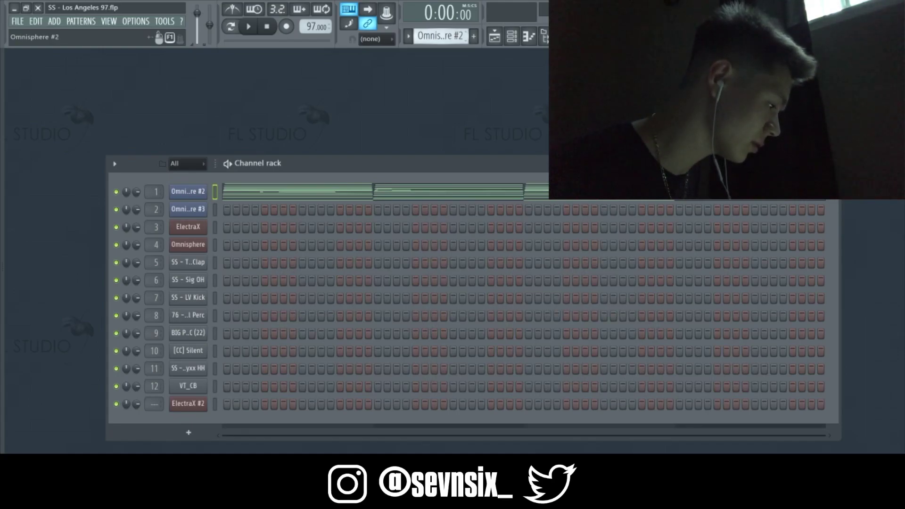
{"action": "left_click_drag", "start_coordinate": [456, 37], "coordinate": [455, 32]}
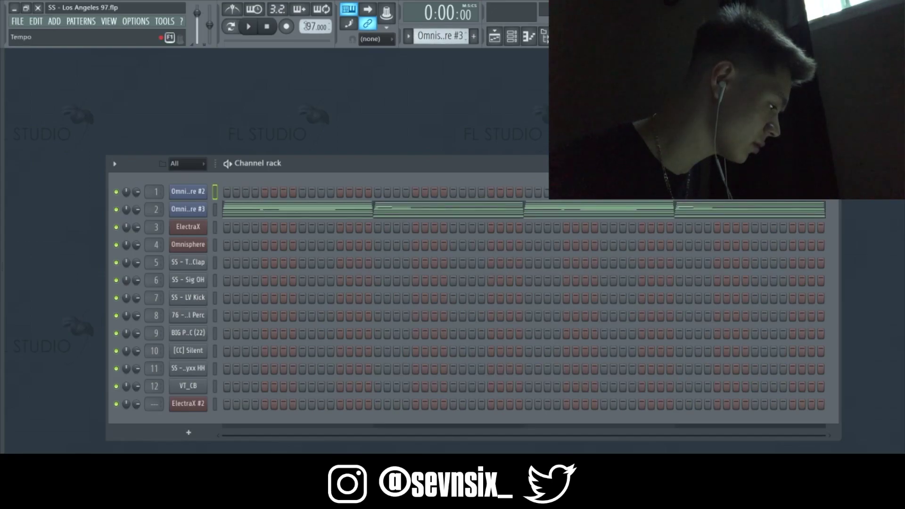
{"action": "left_click", "coordinate": [249, 27]}
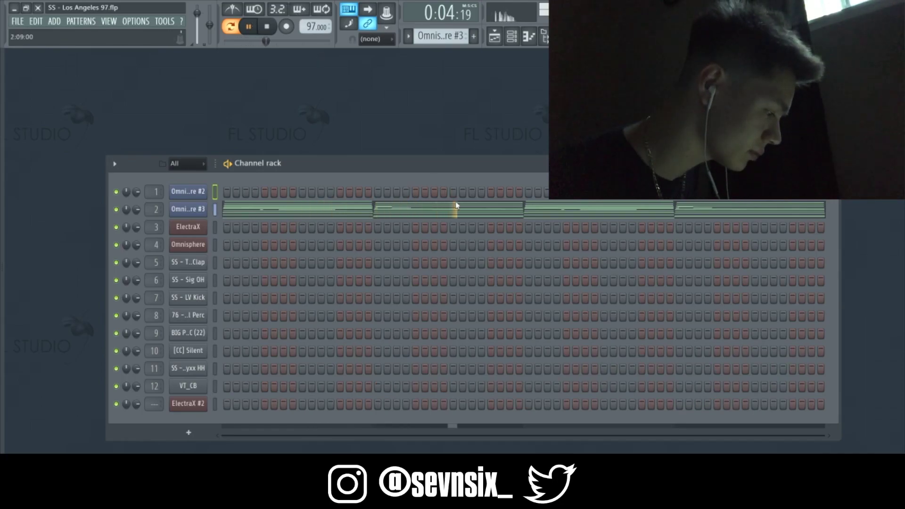
Open the Omnisphere #3 pattern in the piano roll, examine its full range of notes, and stop playback.
{"action": "left_click", "coordinate": [469, 215]}
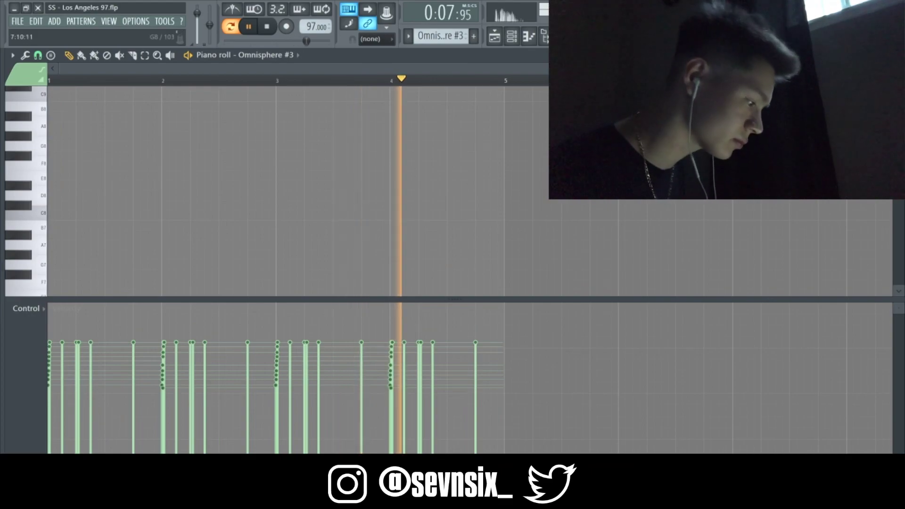
{"action": "scroll", "coordinate": [801, 146], "scroll_direction": "down", "scroll_amount": 8}
{"action": "scroll", "coordinate": [275, 191], "scroll_direction": "down", "scroll_amount": 2}
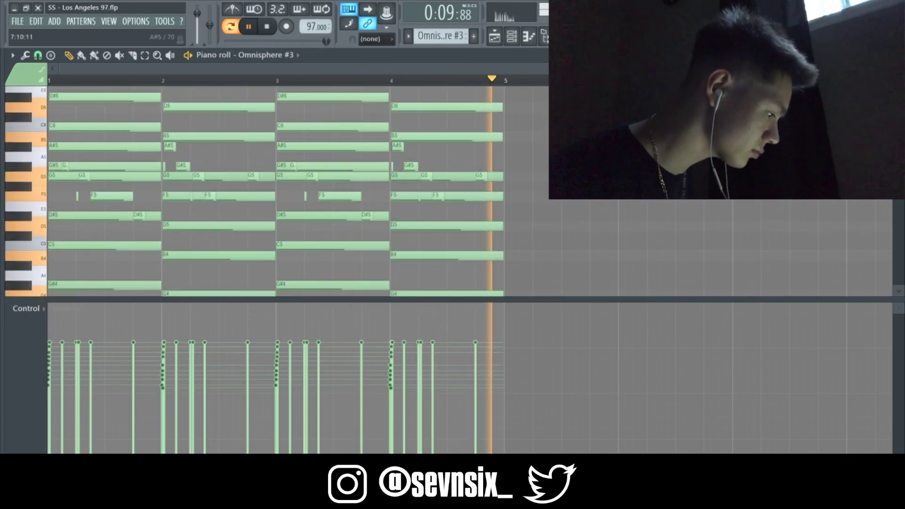
{"action": "left_click_drag", "start_coordinate": [899, 69], "coordinate": [898, 86]}
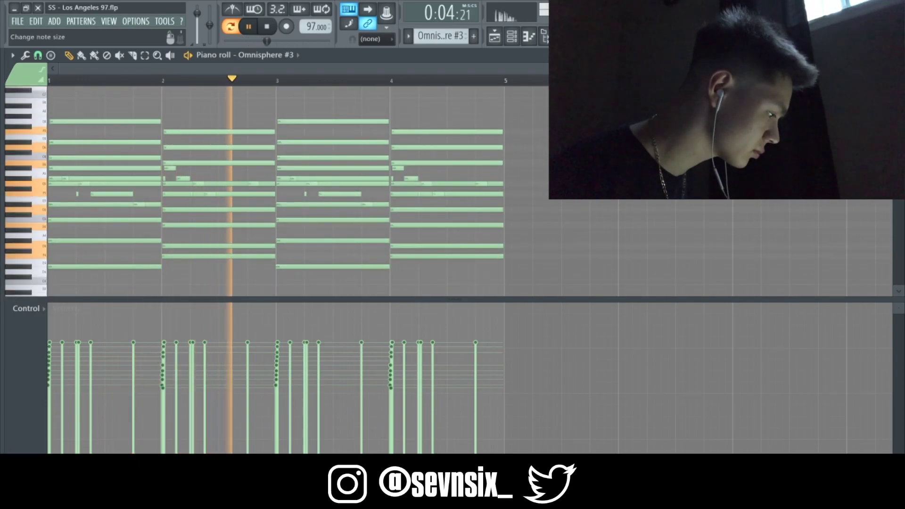
{"action": "left_click", "coordinate": [266, 29]}
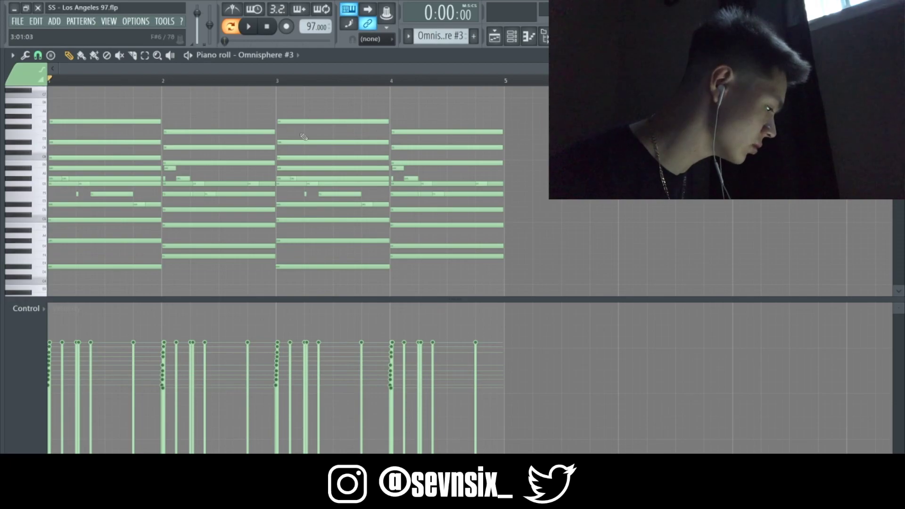
Shrink the velocity control lane to enlarge the piano roll's note area and examine the Omnisphere #3 notes.
{"action": "key", "text": "alt+F8"}
{"action": "key", "text": "alt+F8"}
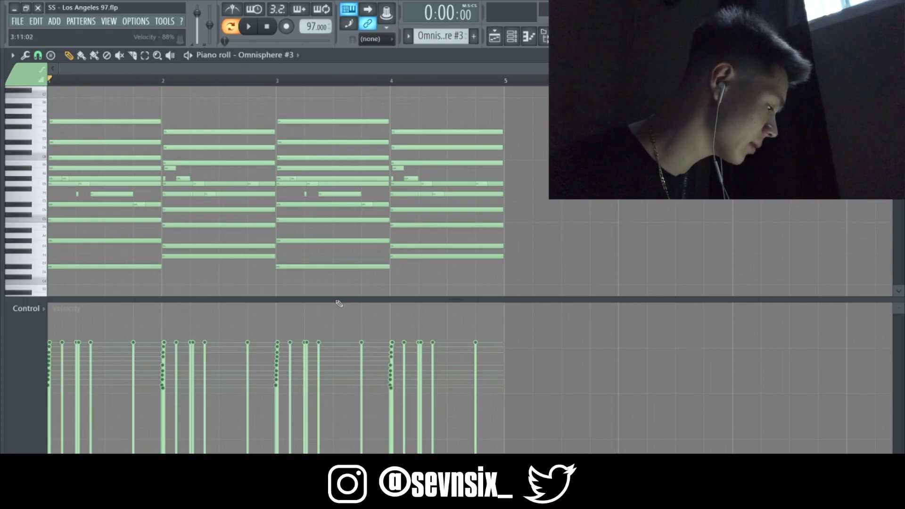
{"action": "left_click_drag", "start_coordinate": [333, 300], "coordinate": [332, 366]}
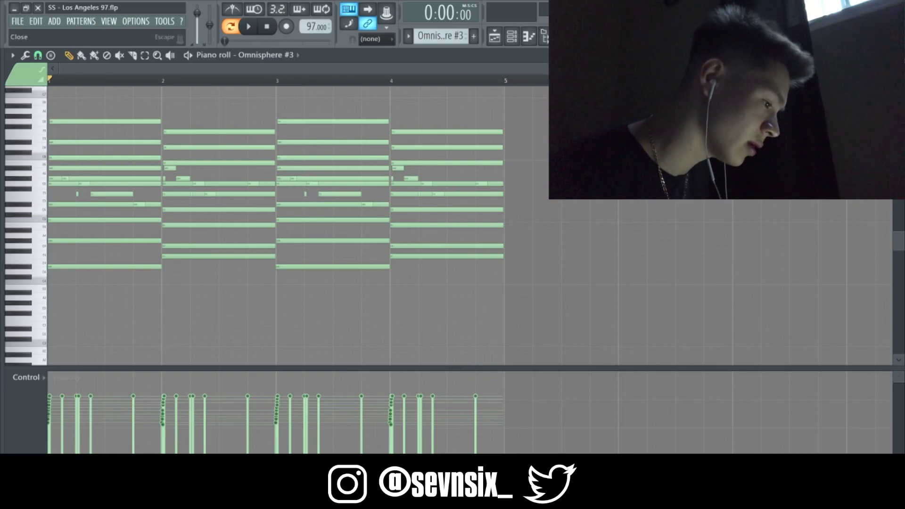
{"action": "left_click_drag", "start_coordinate": [899, 80], "coordinate": [898, 71]}
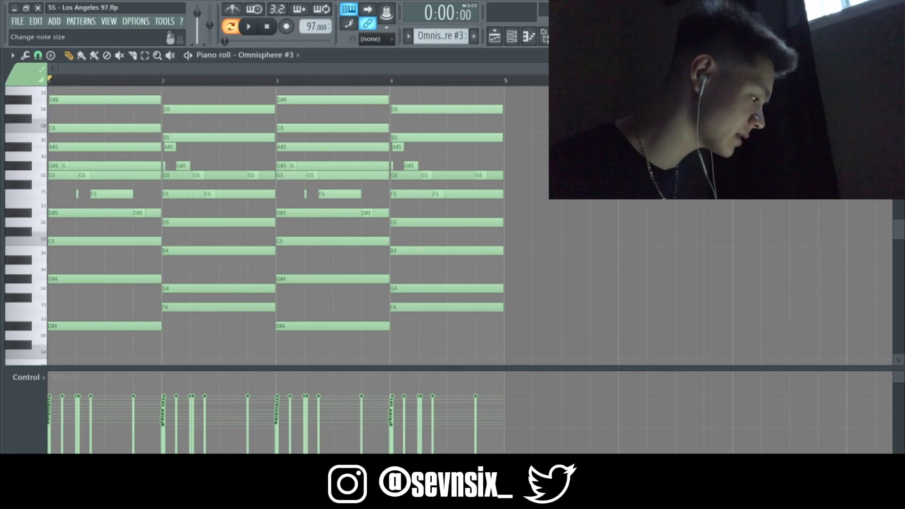
{"action": "left_click_drag", "start_coordinate": [899, 80], "coordinate": [898, 91]}
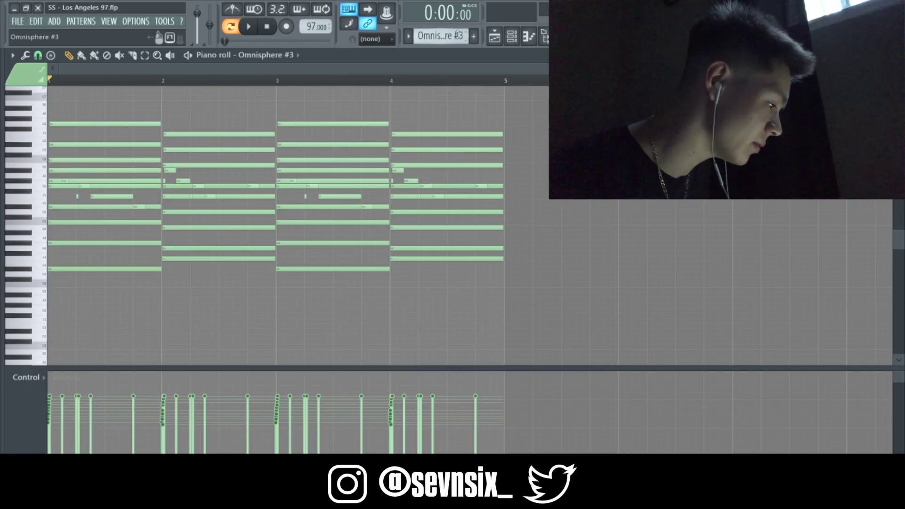
Switch to the Omnisphere #2 pattern, close the piano roll, and briefly audition the pattern.
{"action": "scroll", "coordinate": [457, 35], "scroll_direction": "up", "scroll_amount": 1}
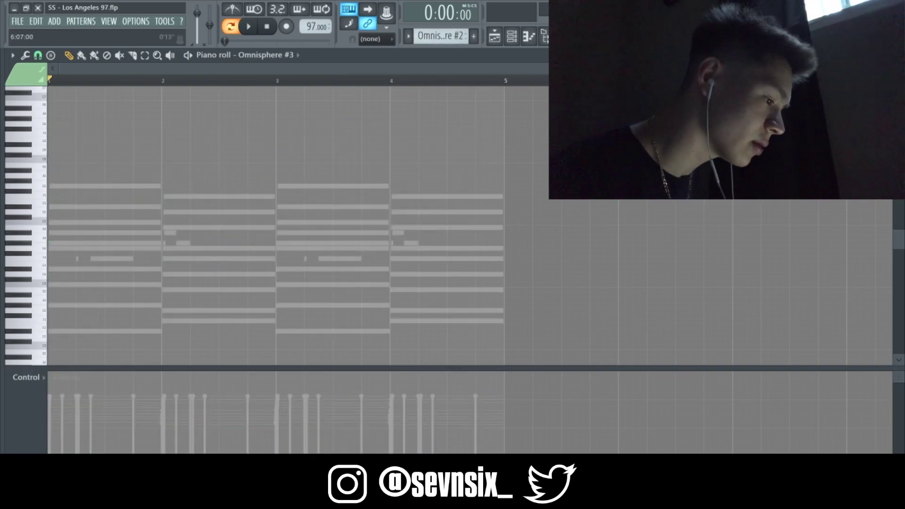
{"action": "left_click", "coordinate": [897, 55]}
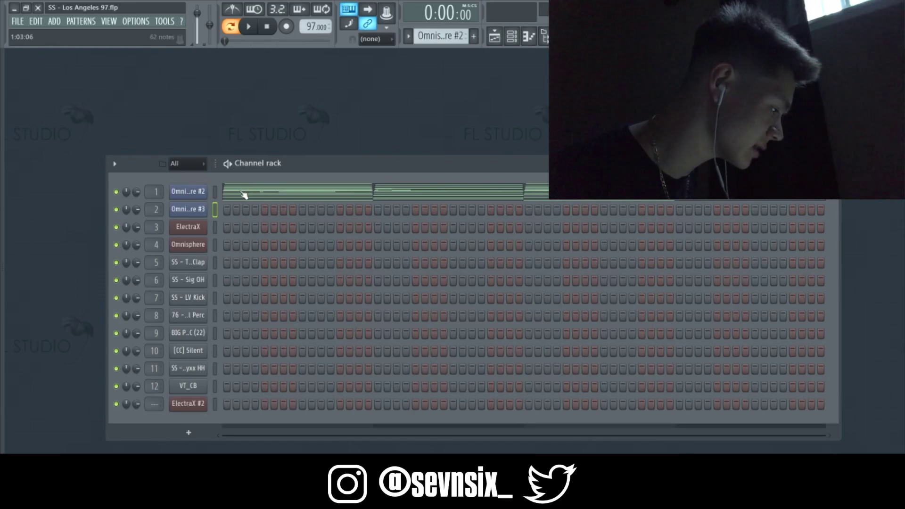
{"action": "left_click", "coordinate": [250, 27]}
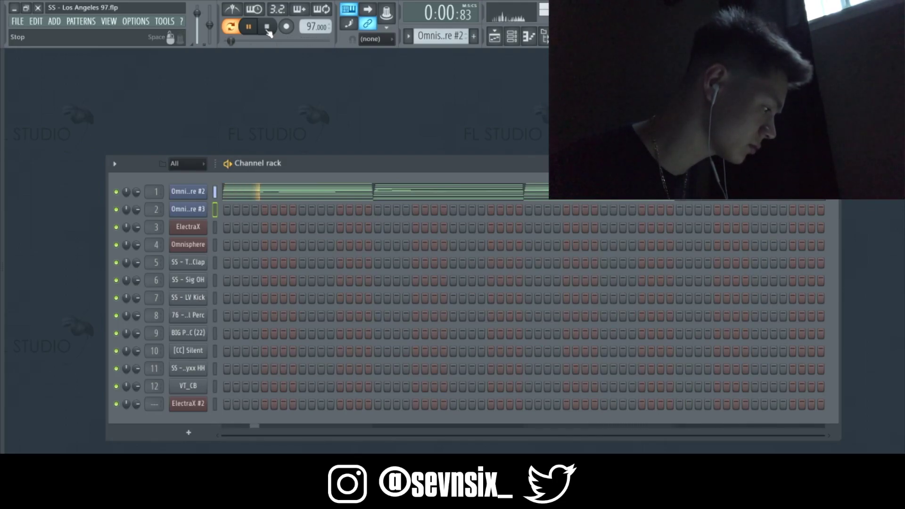
{"action": "left_click", "coordinate": [267, 31]}
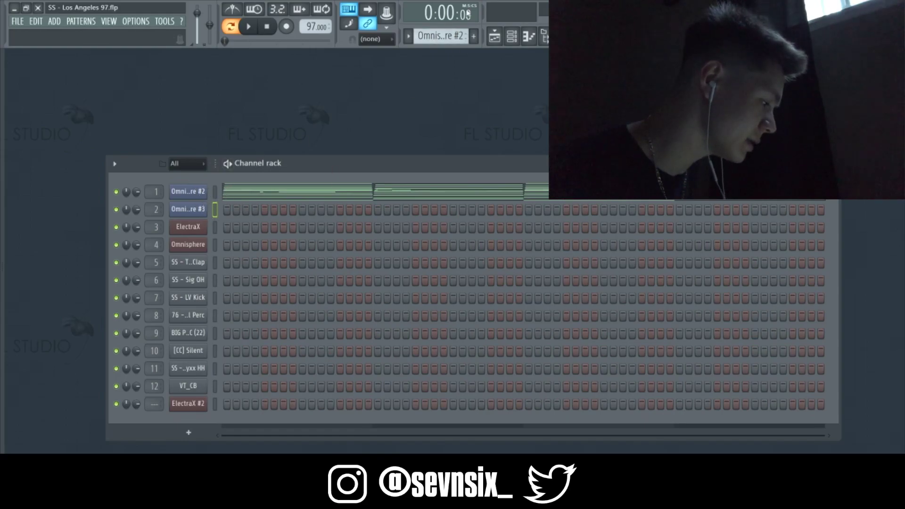
Switch to the ElectraX pattern and inspect its notes in the piano roll, then close it.
{"action": "scroll", "coordinate": [441, 36], "scroll_direction": "down", "scroll_amount": 1}
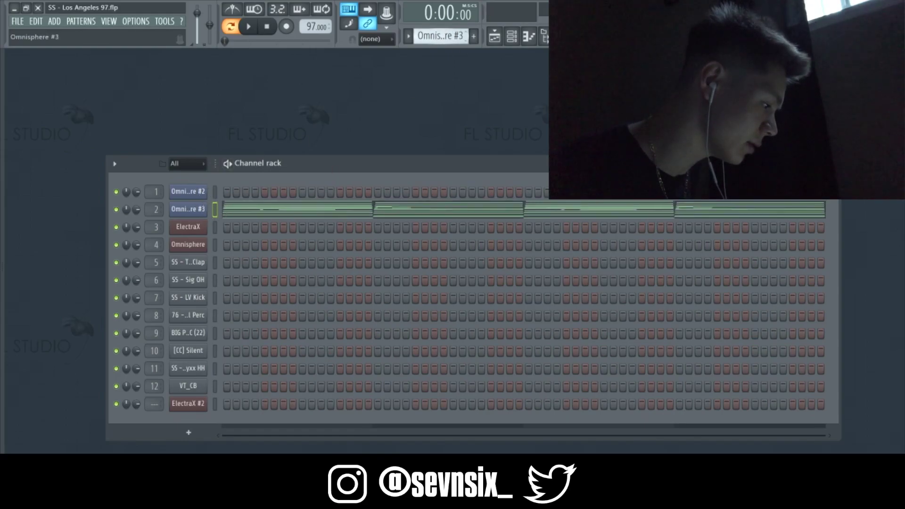
{"action": "scroll", "coordinate": [443, 37], "scroll_direction": "down", "scroll_amount": 1}
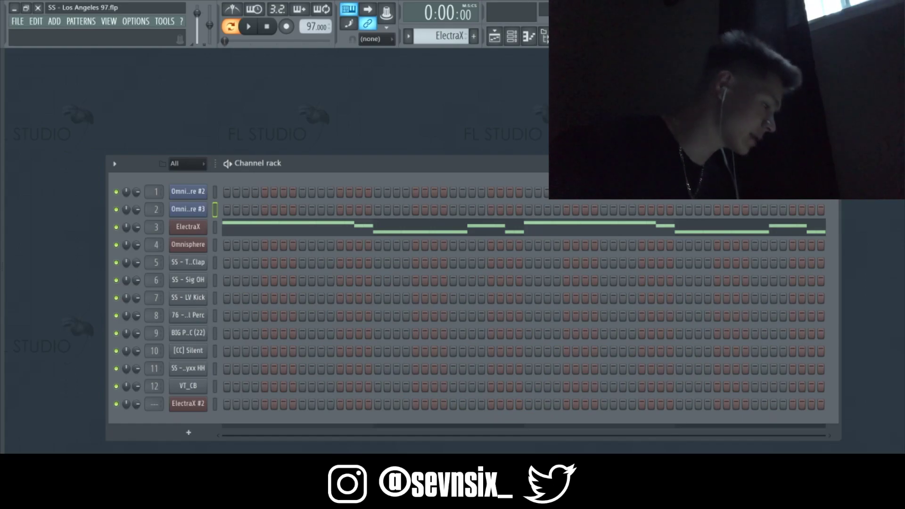
{"action": "left_click", "coordinate": [580, 231]}
{"action": "left_click_drag", "start_coordinate": [886, 69], "coordinate": [898, 104]}
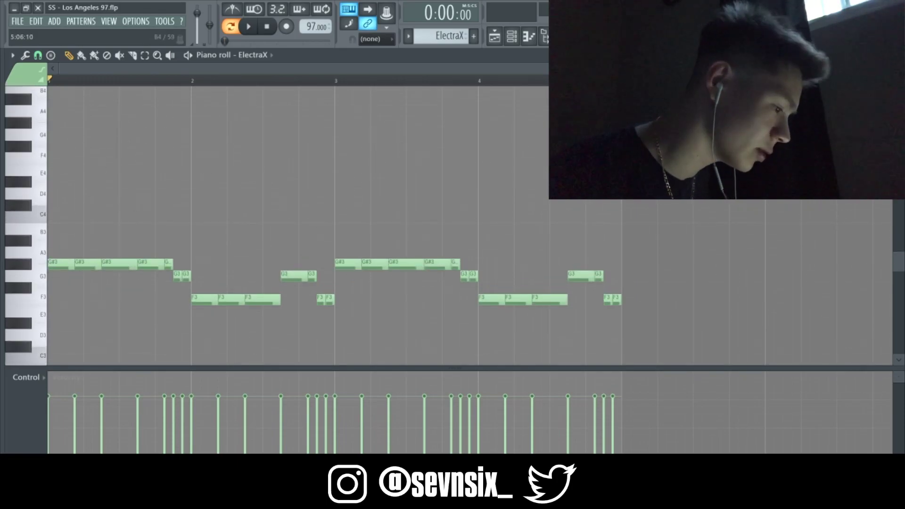
{"action": "left_click", "coordinate": [896, 55]}
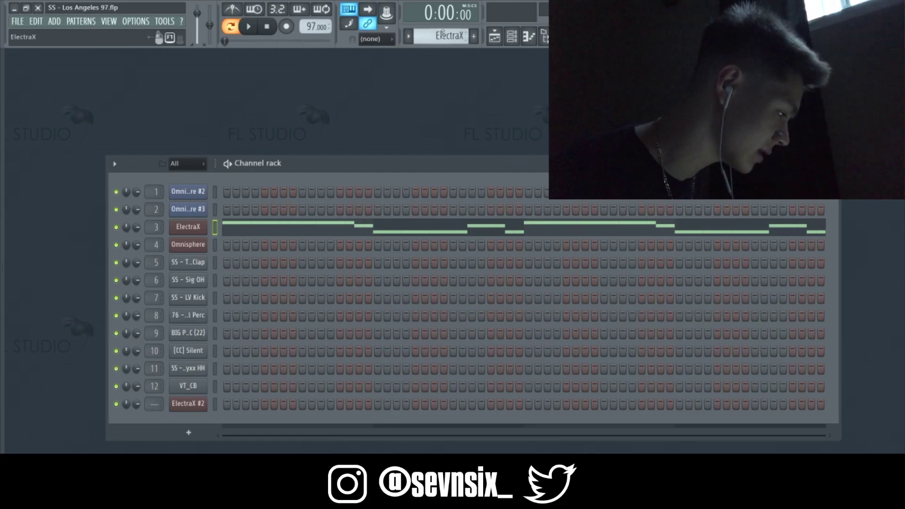
Reopen the ElectraX notes in the piano roll, audition them from the start, and return to the channel rack.
{"action": "scroll", "coordinate": [441, 35], "scroll_direction": "down", "scroll_amount": 1}
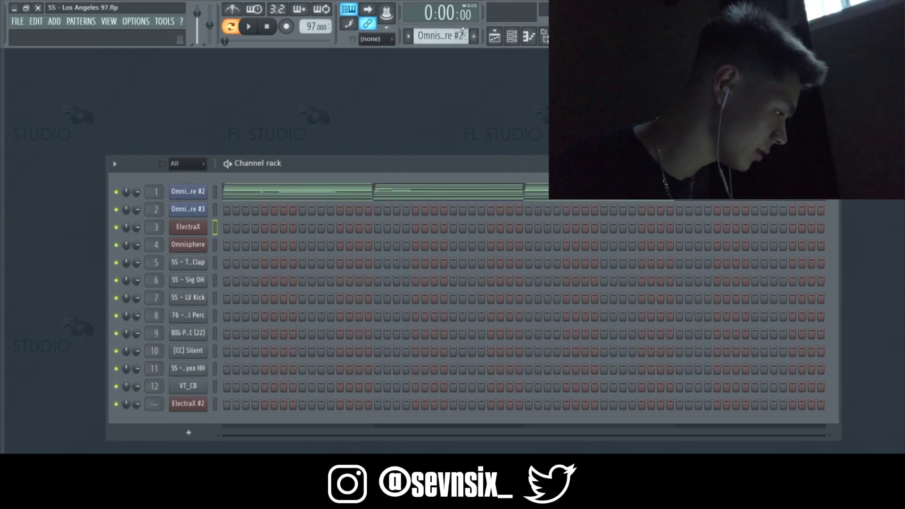
{"action": "scroll", "coordinate": [463, 33], "scroll_direction": "down", "scroll_amount": 1}
{"action": "scroll", "coordinate": [463, 33], "scroll_direction": "up", "scroll_amount": 2}
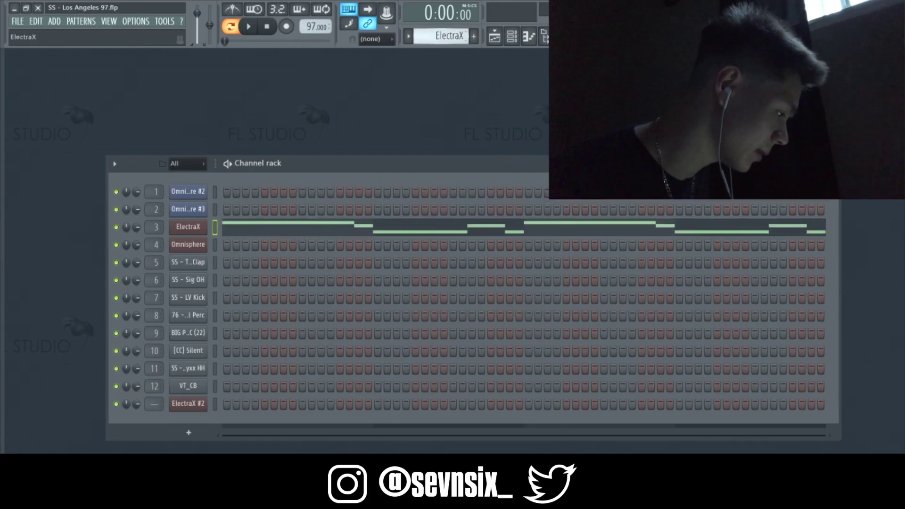
{"action": "left_click", "coordinate": [413, 231]}
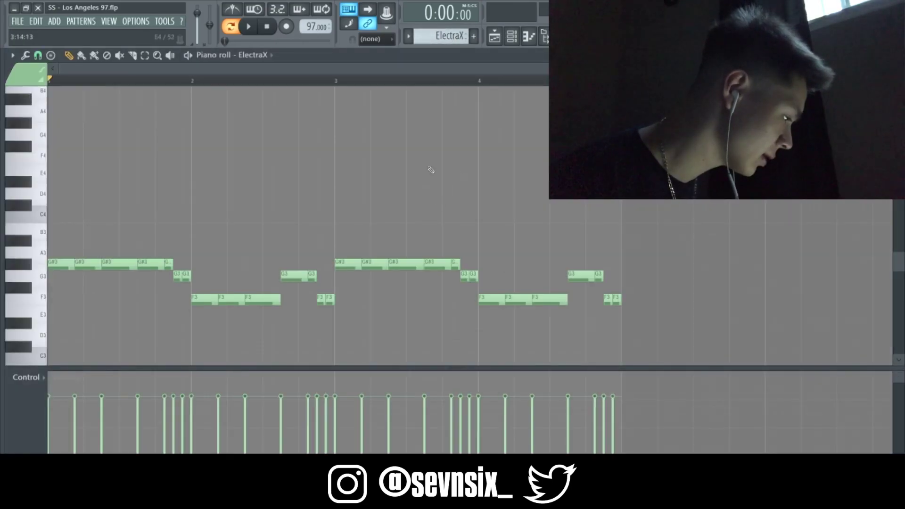
{"action": "left_click", "coordinate": [253, 28]}
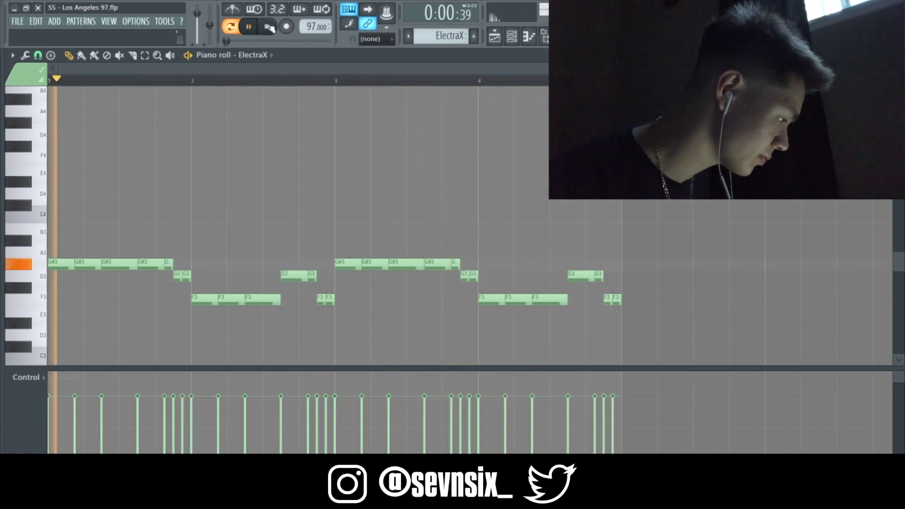
{"action": "key", "text": "space"}
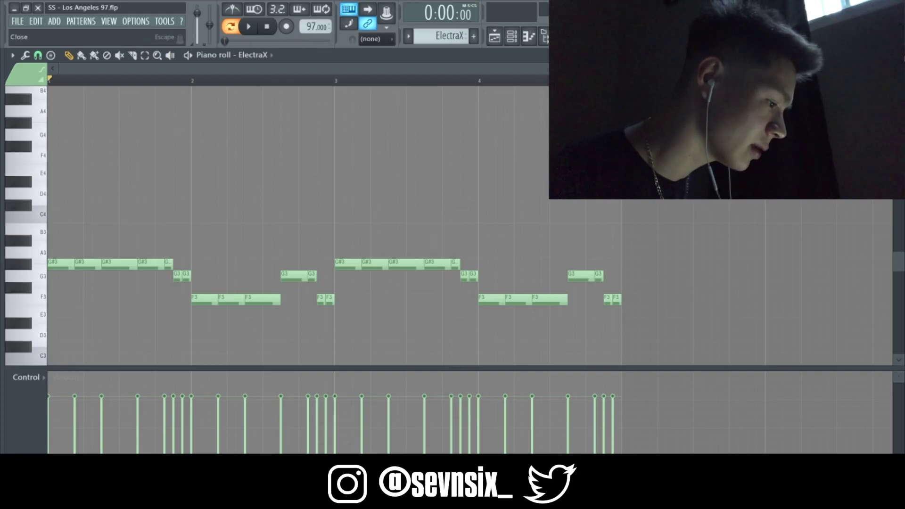
{"action": "key", "text": "F7"}
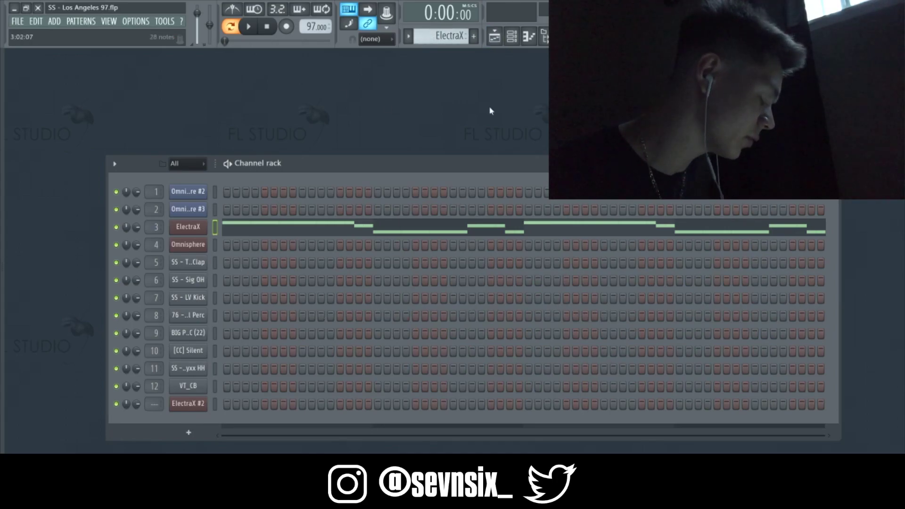
Move the channel rack higher, then view the Omnisphere pattern's notes in the piano roll and audition them.
{"action": "left_click_drag", "start_coordinate": [447, 164], "coordinate": [413, 118]}
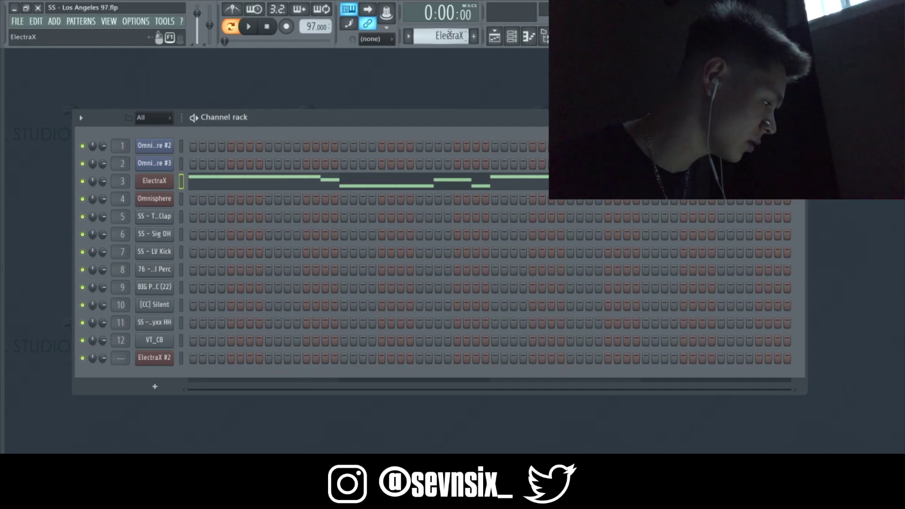
{"action": "scroll", "coordinate": [449, 34], "scroll_direction": "down", "scroll_amount": 1}
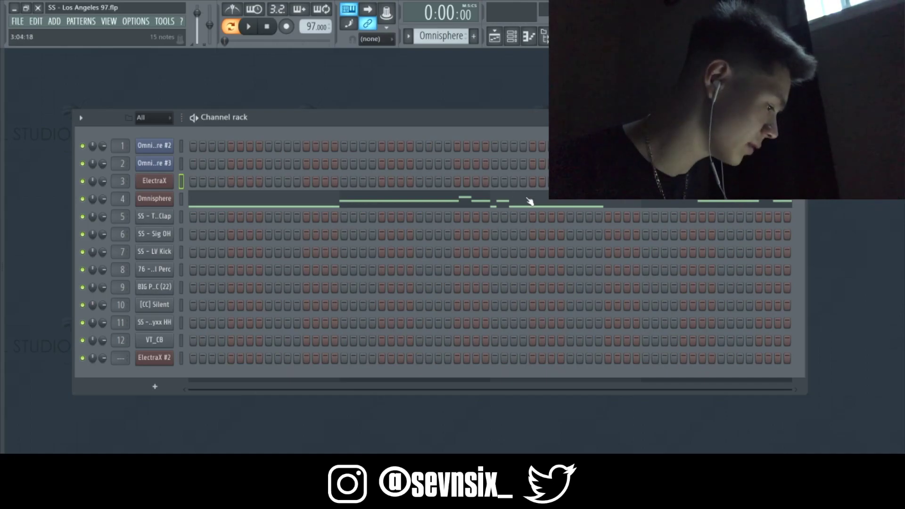
{"action": "left_click", "coordinate": [529, 202]}
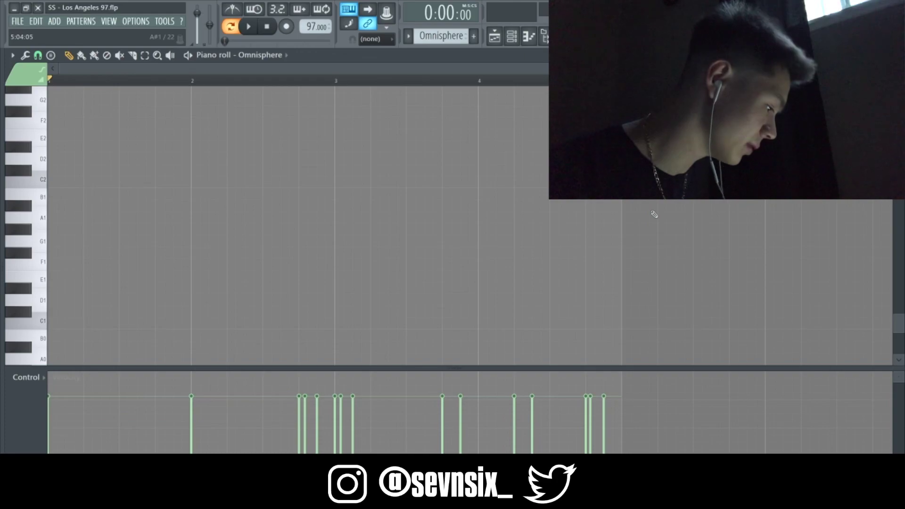
{"action": "scroll", "coordinate": [654, 216], "scroll_direction": "up", "scroll_amount": 15}
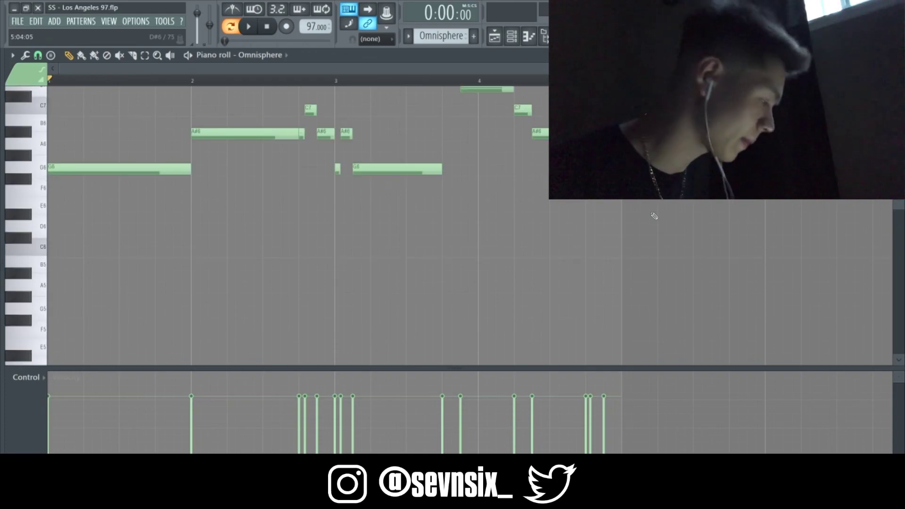
{"action": "scroll", "coordinate": [652, 220], "scroll_direction": "down", "scroll_amount": 3}
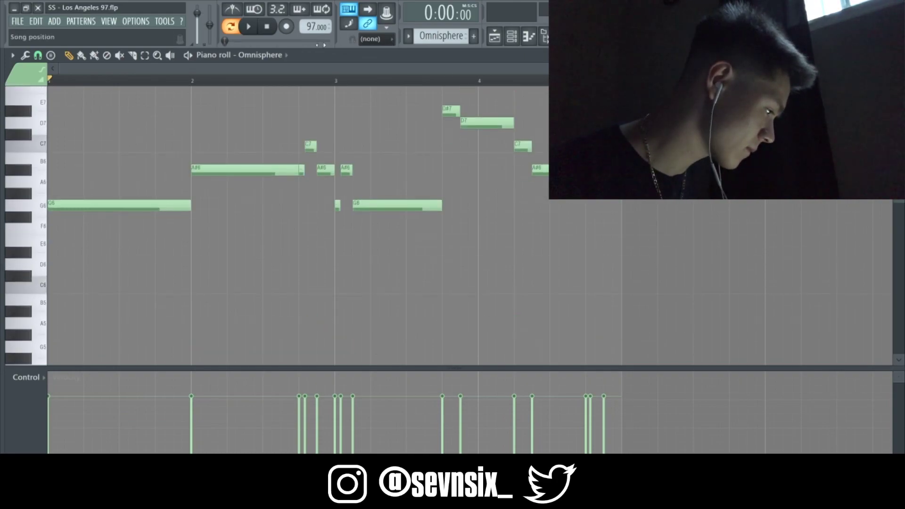
{"action": "left_click", "coordinate": [249, 31]}
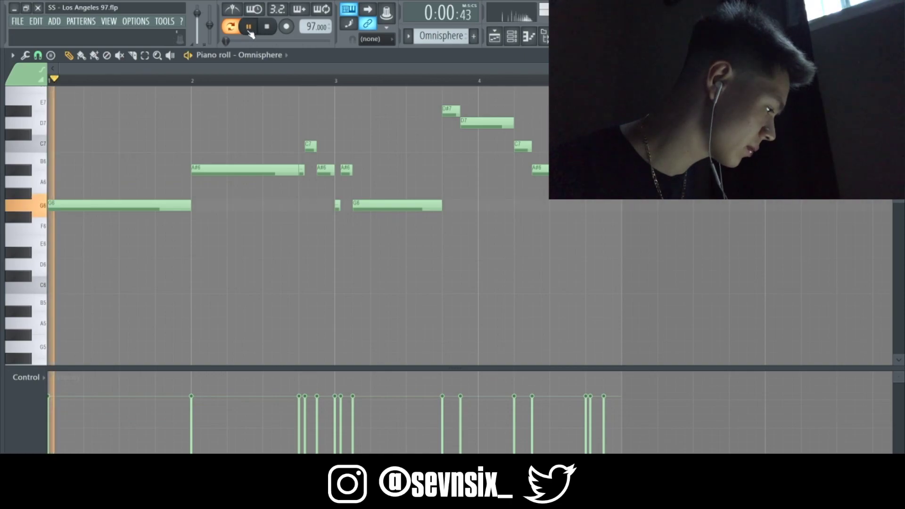
{"action": "left_click", "coordinate": [276, 30]}
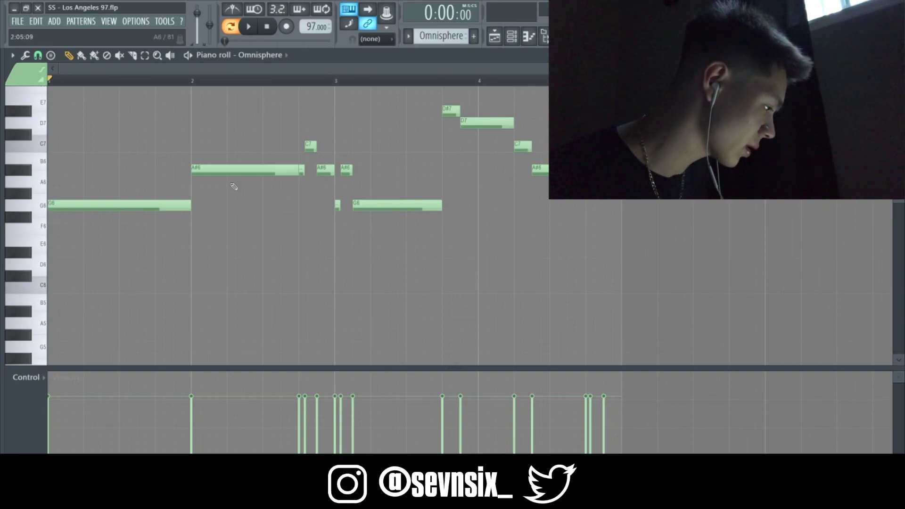
Return to the Omnisphere #2 pattern and show the channel rack over the playlist.
{"action": "scroll", "coordinate": [313, 230], "scroll_direction": "up", "scroll_amount": 3}
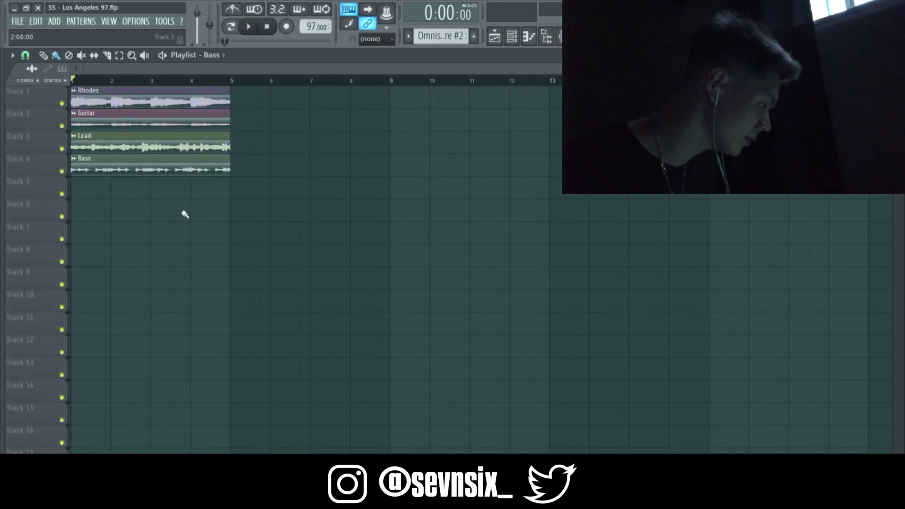
{"action": "left_click", "coordinate": [511, 36]}
{"action": "scroll", "coordinate": [471, 40], "scroll_direction": "down", "scroll_amount": 4}
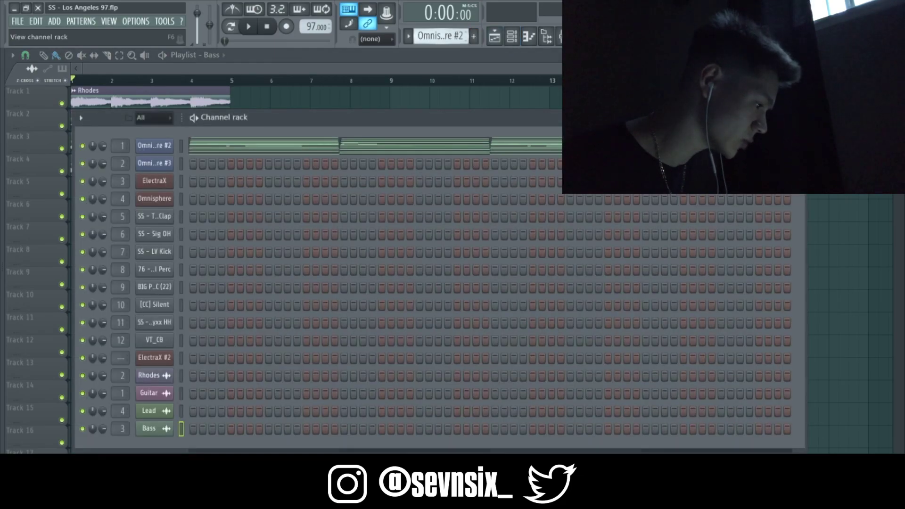
Switch to the SS - Tekk Clap pattern and bring all its notes into view in the piano roll.
{"action": "scroll", "coordinate": [443, 36], "scroll_direction": "down", "scroll_amount": 1}
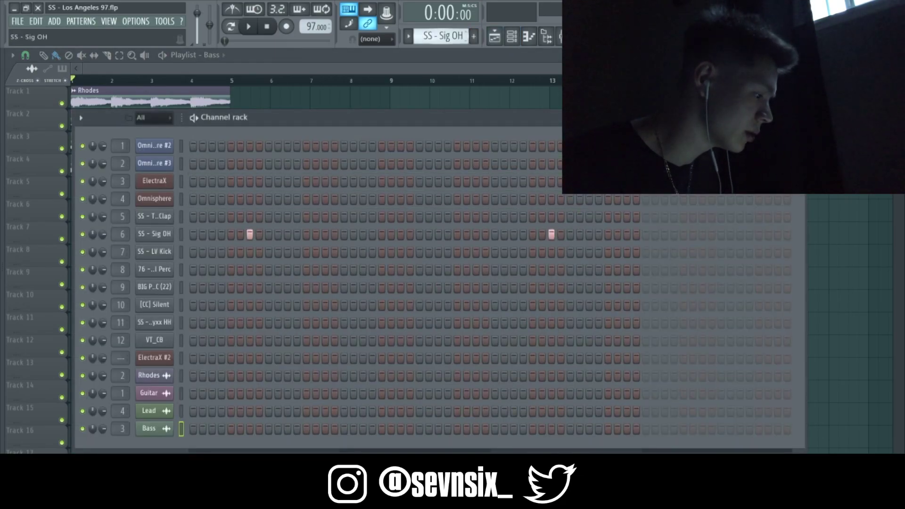
{"action": "scroll", "coordinate": [443, 36], "scroll_direction": "up", "scroll_amount": 1}
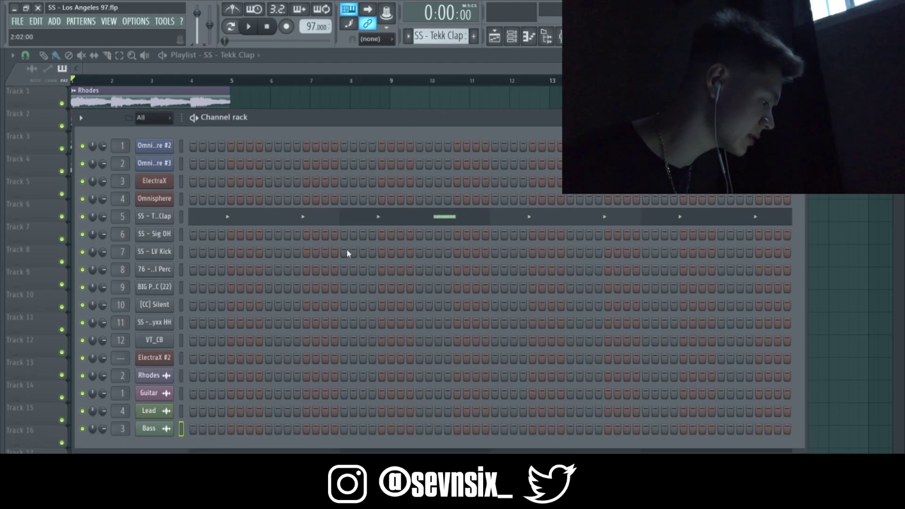
{"action": "left_click", "coordinate": [346, 220]}
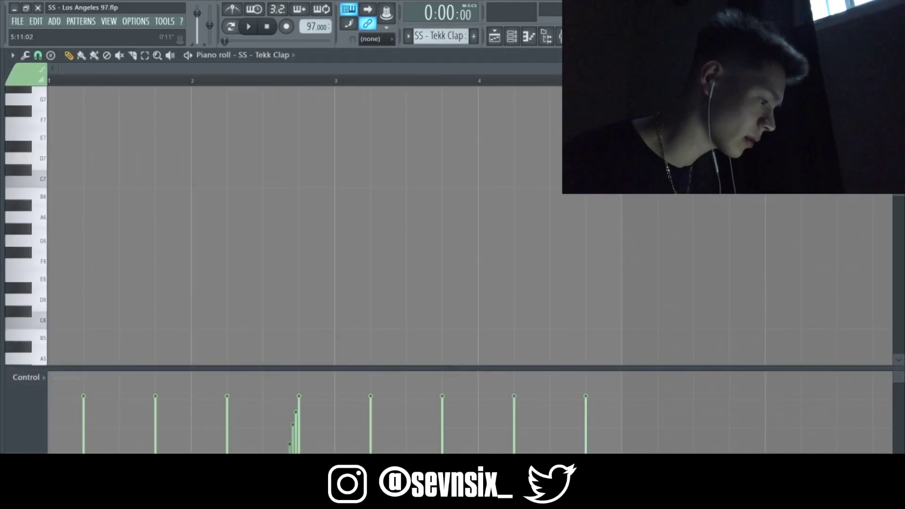
{"action": "scroll", "coordinate": [735, 69], "scroll_direction": "down", "scroll_amount": 2}
{"action": "scroll", "coordinate": [899, 81], "scroll_direction": "down", "scroll_amount": 1}
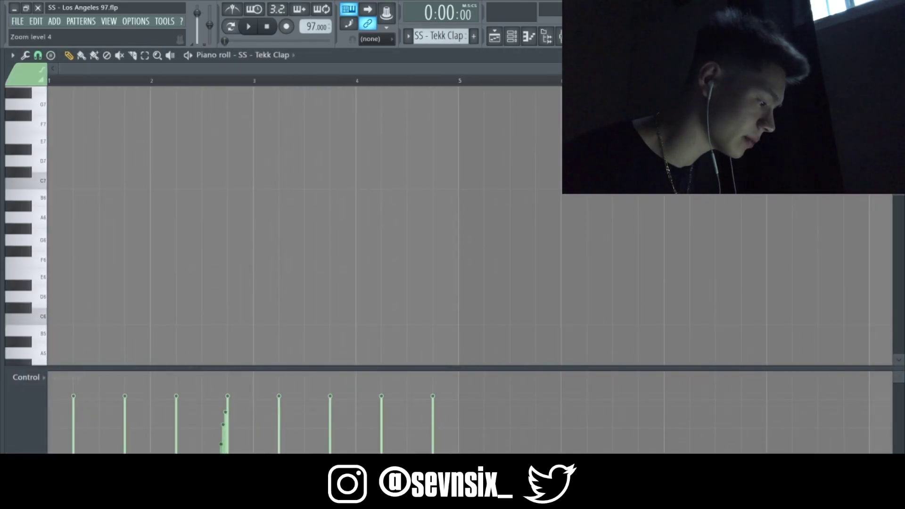
{"action": "scroll", "coordinate": [759, 206], "scroll_direction": "down", "scroll_amount": 6}
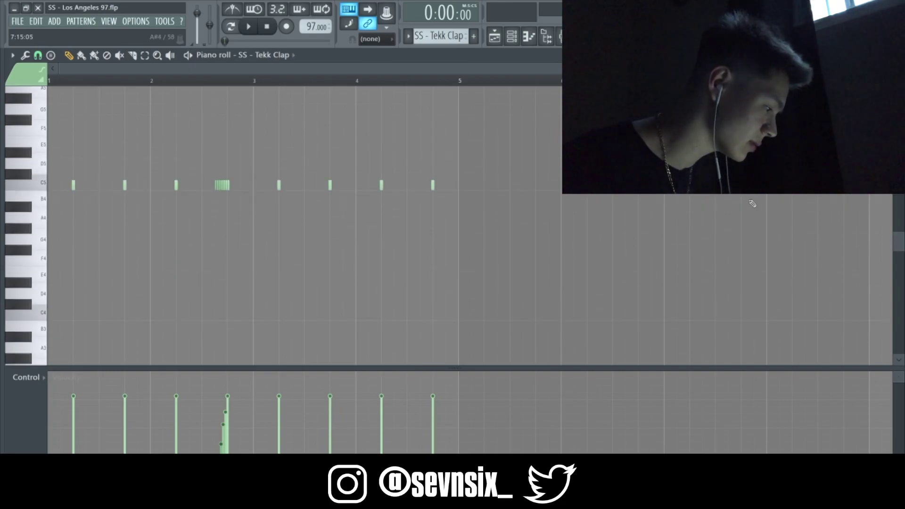
{"action": "left_click_drag", "start_coordinate": [735, 69], "coordinate": [676, 69]}
{"action": "left_click_drag", "start_coordinate": [898, 75], "coordinate": [898, 62]}
{"action": "left_click_drag", "start_coordinate": [824, 69], "coordinate": [599, 68]}
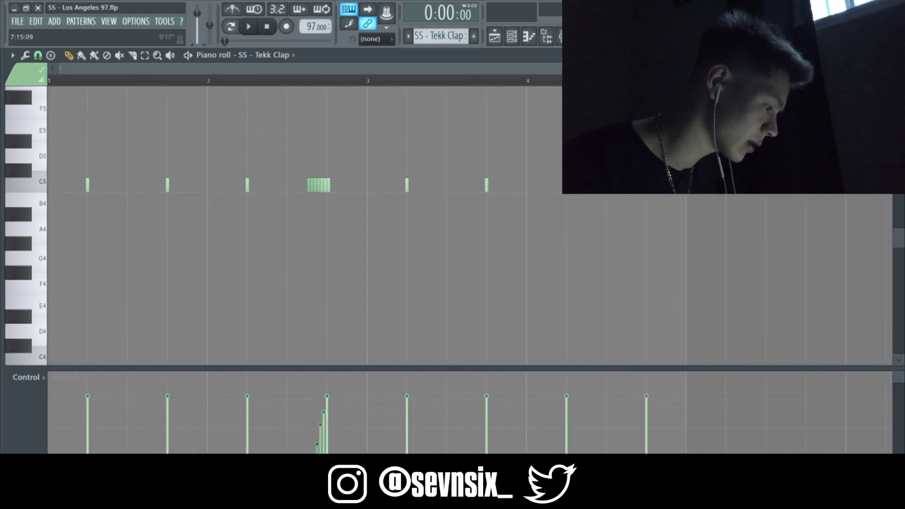
Audition the Tekk Clap pattern, examine its clap roll up close, and return to the channel rack.
{"action": "left_click", "coordinate": [249, 28]}
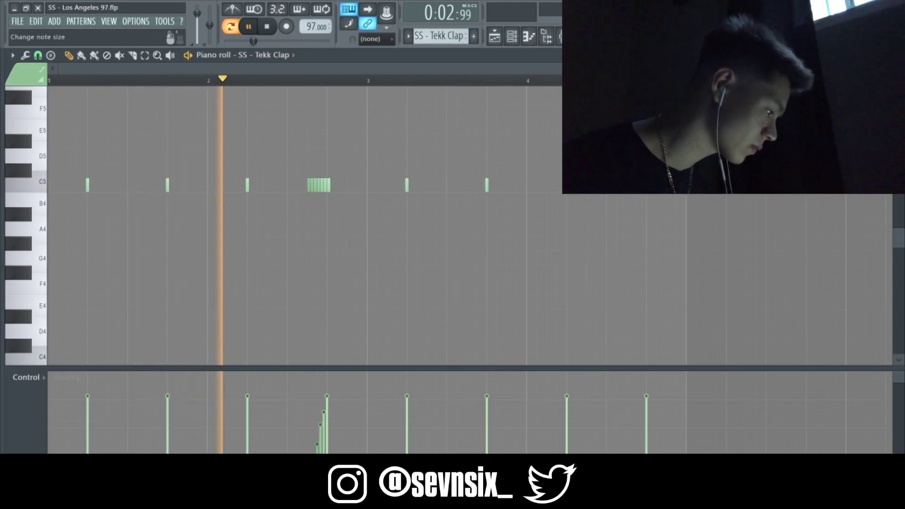
{"action": "left_click", "coordinate": [268, 27]}
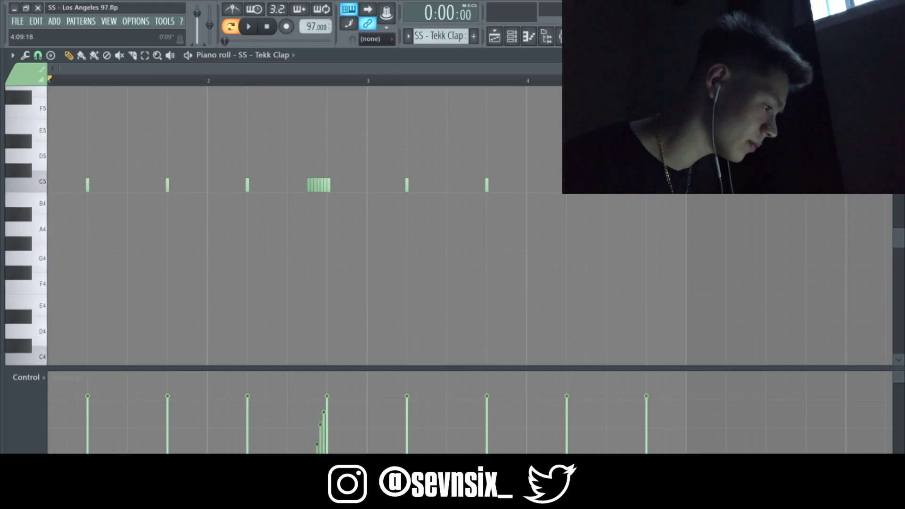
{"action": "left_click_drag", "start_coordinate": [603, 69], "coordinate": [375, 68]}
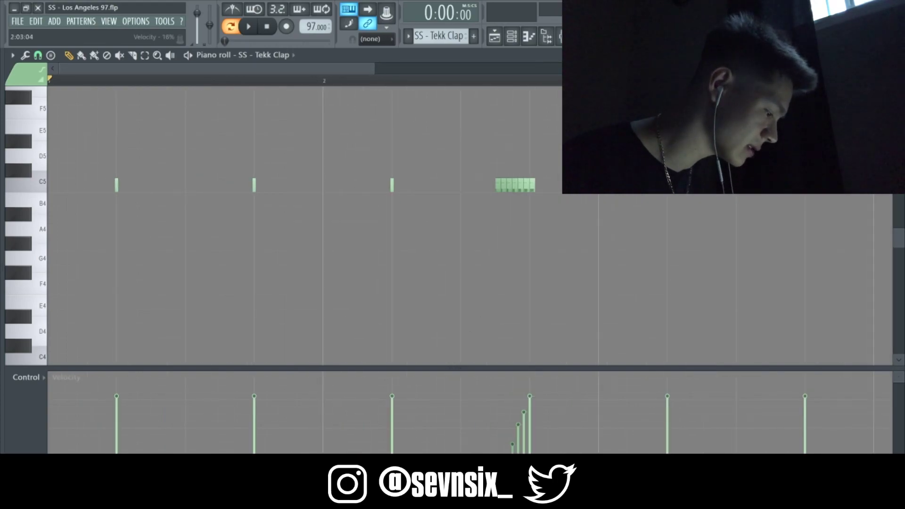
{"action": "left_click_drag", "start_coordinate": [375, 68], "coordinate": [561, 68]}
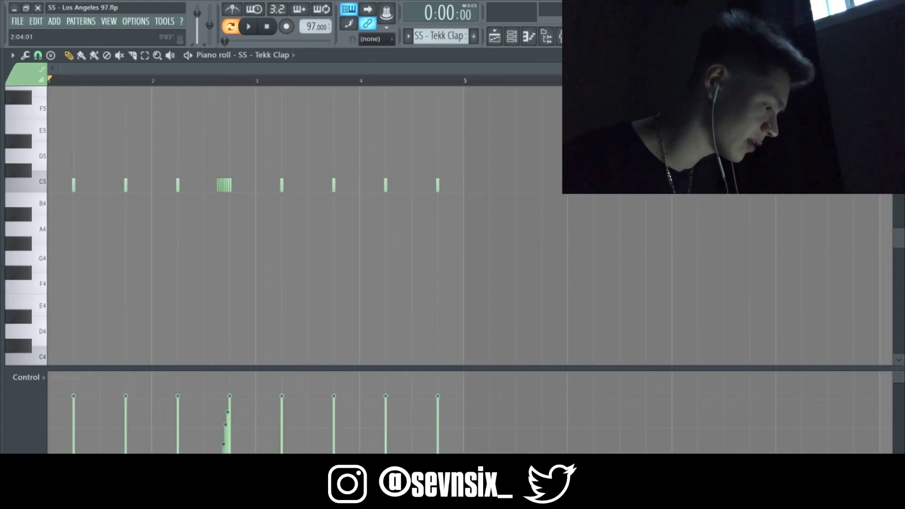
{"action": "left_click", "coordinate": [897, 55]}
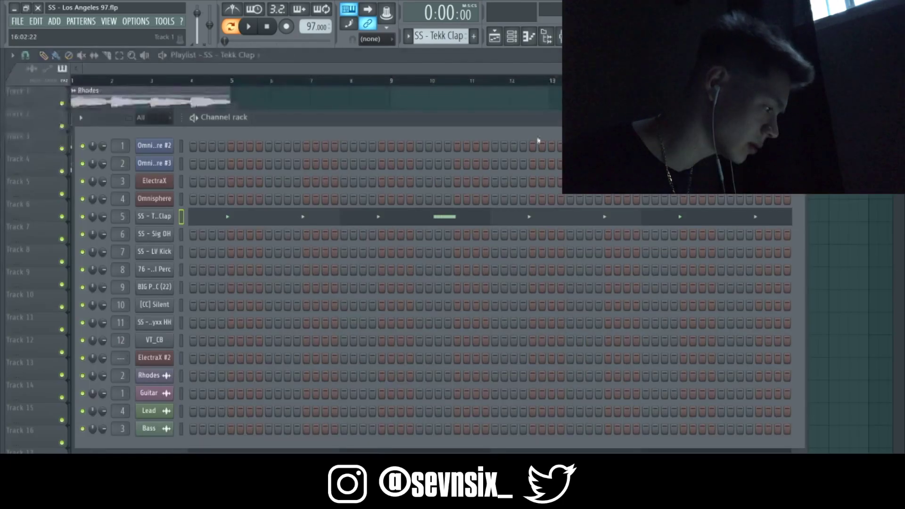
Hide the channel rack and place the SS - Tekk Clap pattern on playlist Track 5 at bar 1.
{"action": "left_click", "coordinate": [431, 72]}
{"action": "left_click", "coordinate": [330, 122]}
{"action": "left_click_drag", "start_coordinate": [358, 119], "coordinate": [14, 173]}
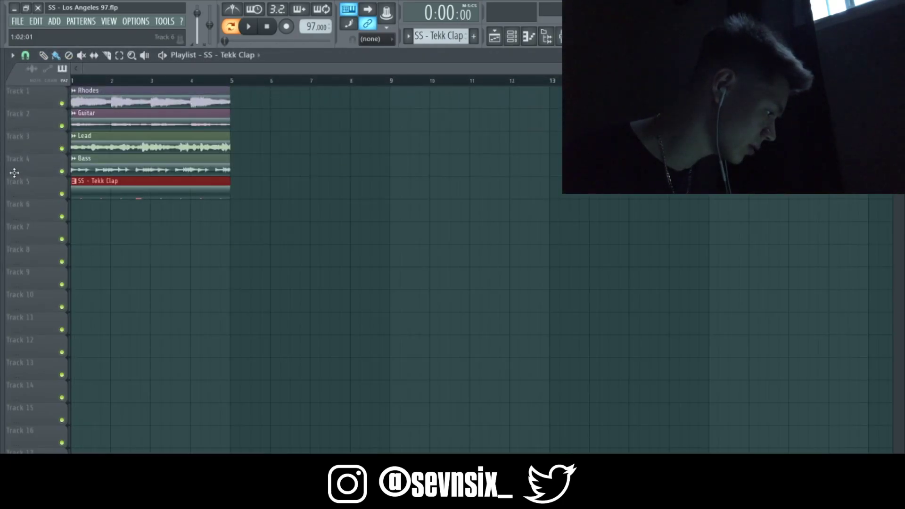
Switch to the SS - Sig OH pattern, show its steps in the channel rack, and play it.
{"action": "left_click", "coordinate": [463, 42]}
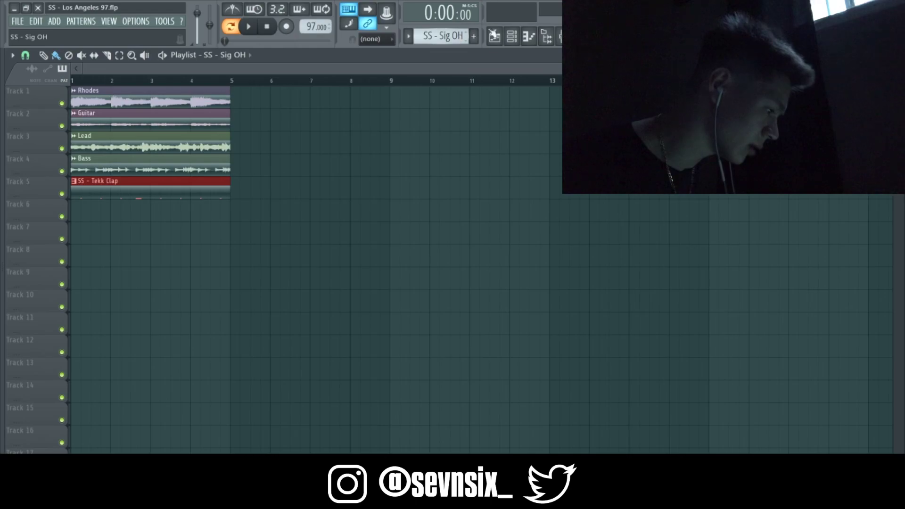
{"action": "left_click", "coordinate": [521, 42]}
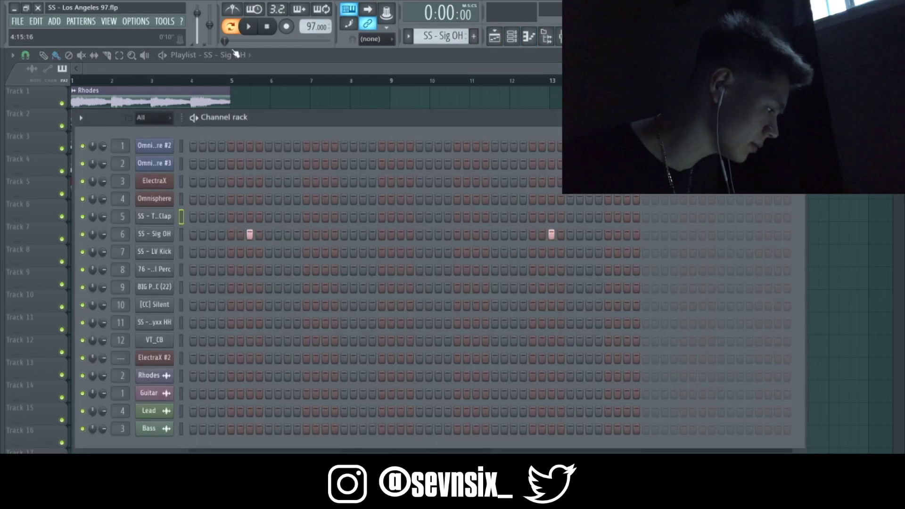
{"action": "left_click", "coordinate": [249, 27]}
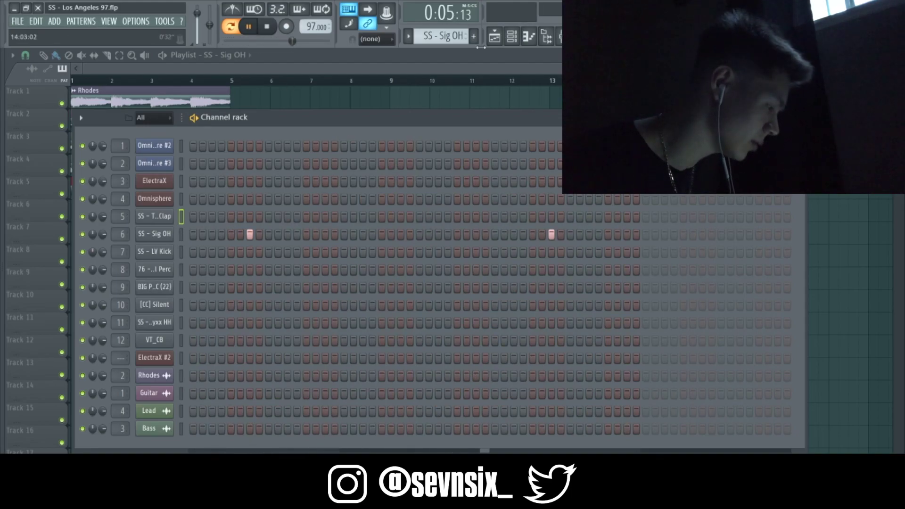
Place the SS - Sig OH pattern on playlist Track 6 at bar 1 and extend the clip to bar 5.
{"action": "left_click", "coordinate": [517, 71]}
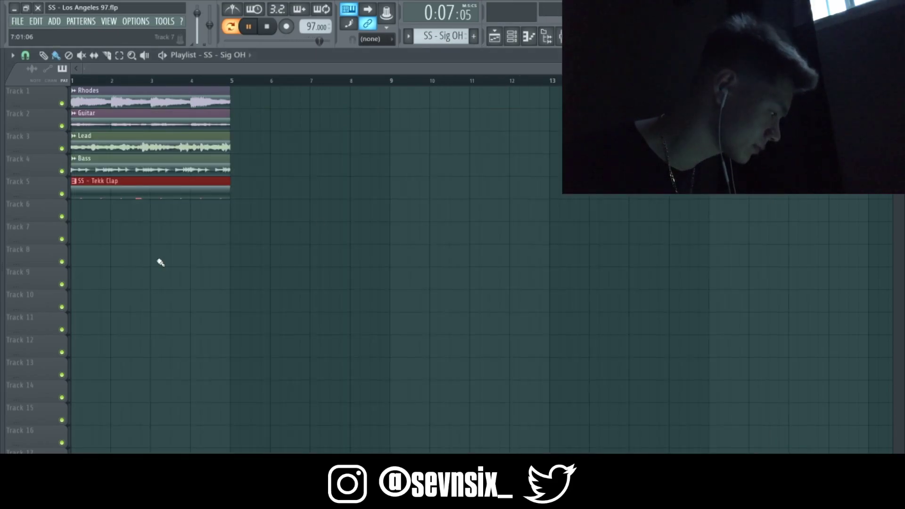
{"action": "left_click_drag", "start_coordinate": [159, 220], "coordinate": [80, 200]}
{"action": "left_click_drag", "start_coordinate": [190, 207], "coordinate": [231, 213]}
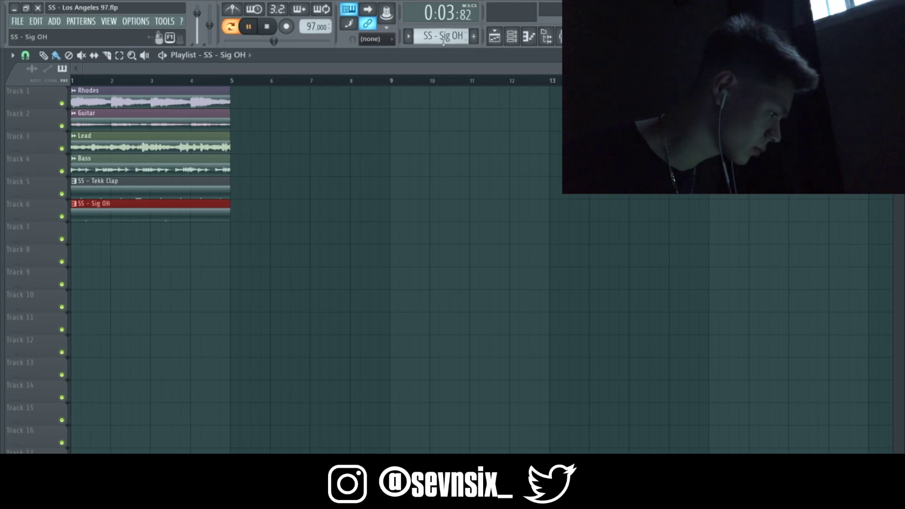
View the SS - LV Kick pattern's steps in the channel rack and place the pattern on playlist Track 7 at bar 1.
{"action": "scroll", "coordinate": [443, 36], "scroll_direction": "down", "scroll_amount": 1}
{"action": "left_click", "coordinate": [512, 36]}
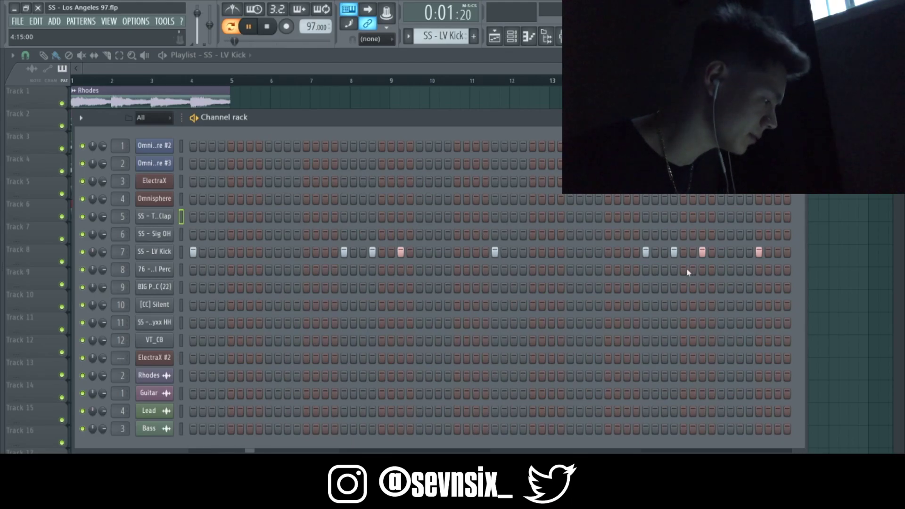
{"action": "left_click", "coordinate": [526, 69]}
{"action": "left_click_drag", "start_coordinate": [123, 235], "coordinate": [76, 228]}
Switch to the 76 - Digital Perc pattern and view its notes in the piano roll while it plays.
{"action": "left_click_drag", "start_coordinate": [443, 36], "coordinate": [443, 43]}
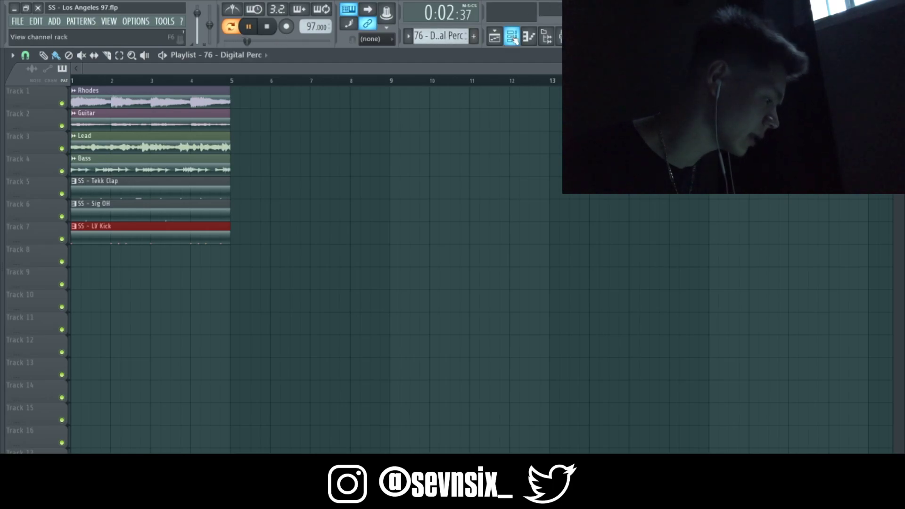
{"action": "left_click", "coordinate": [511, 36]}
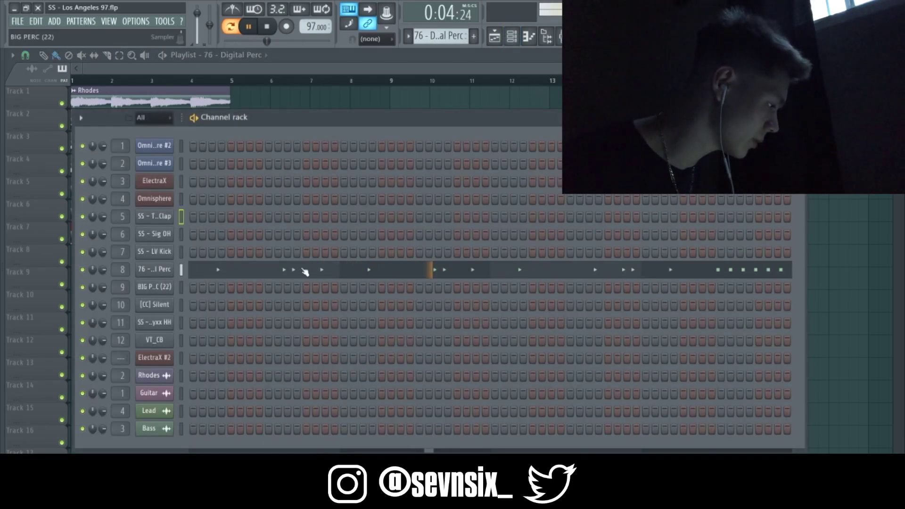
{"action": "left_click", "coordinate": [573, 267]}
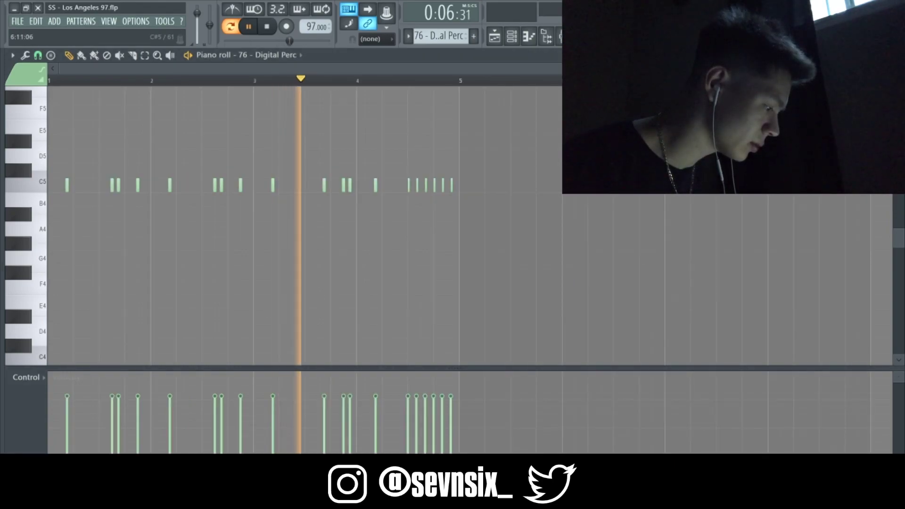
{"action": "left_click_drag", "start_coordinate": [880, 68], "coordinate": [631, 69]}
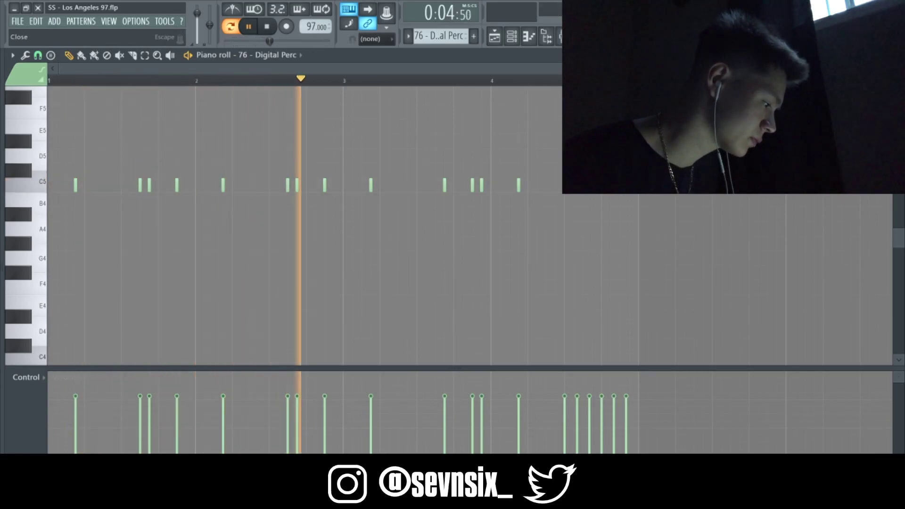
Return to the playlist and place the 76 - Digital Perc pattern on Track 8 at bar 1.
{"action": "key", "text": "Escape"}
{"action": "left_click", "coordinate": [330, 66]}
{"action": "left_click_drag", "start_coordinate": [182, 258], "coordinate": [84, 251]}
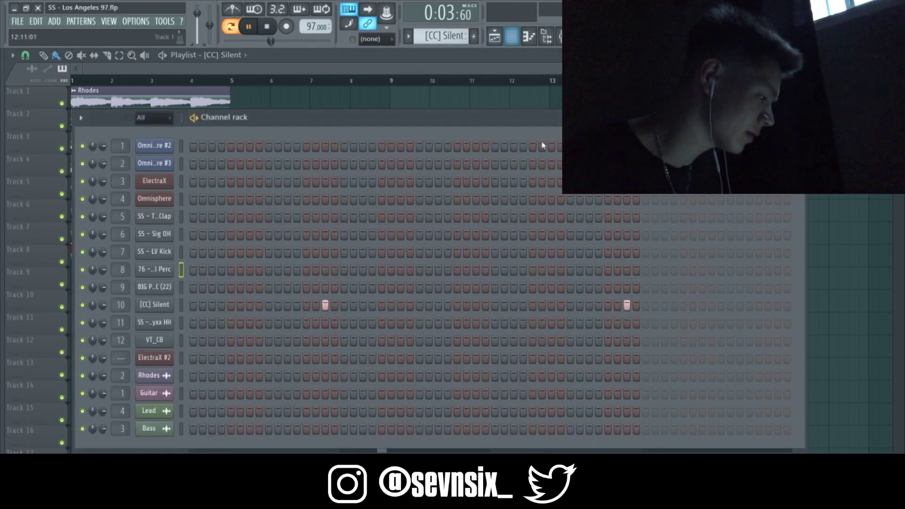
View the [CC] Silent pattern's steps, then place it on playlist Track 9 at bar 1 and extend the clip to bar 5.
{"action": "key", "text": "F6"}
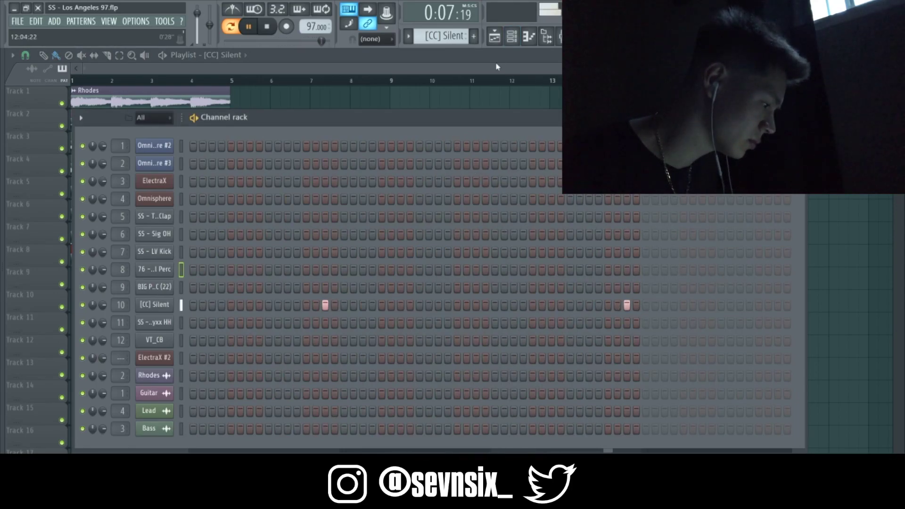
{"action": "key", "text": "F6"}
{"action": "left_click", "coordinate": [97, 280]}
{"action": "left_click_drag", "start_coordinate": [145, 273], "coordinate": [125, 273]}
{"action": "left_click_drag", "start_coordinate": [191, 282], "coordinate": [225, 282]}
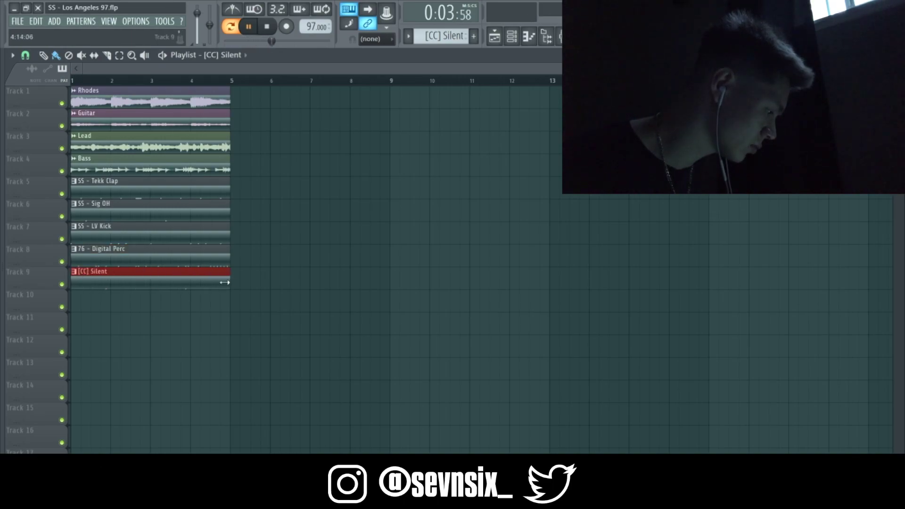
Switch to the SS - Xzyxx HH pattern and view its hi-hat notes in the piano roll while it plays.
{"action": "left_click_drag", "start_coordinate": [441, 36], "coordinate": [441, 31]}
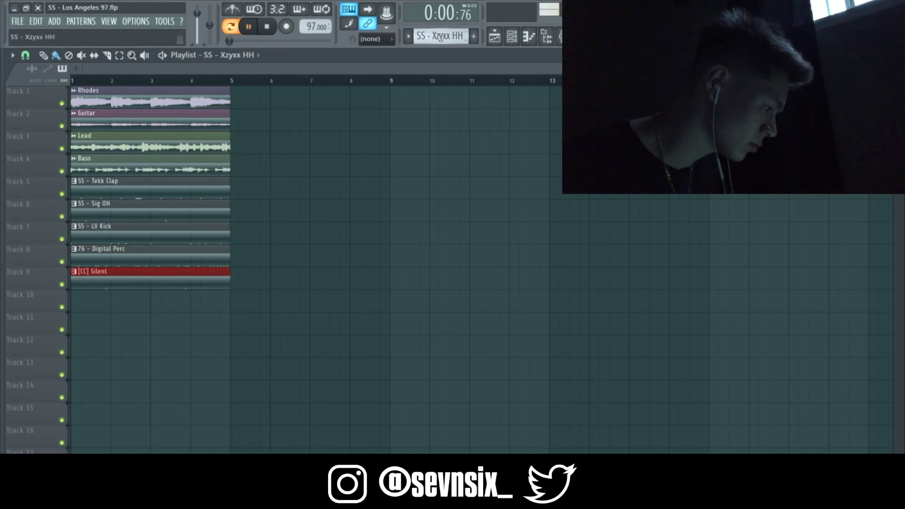
{"action": "left_click", "coordinate": [529, 43]}
{"action": "left_click", "coordinate": [511, 36]}
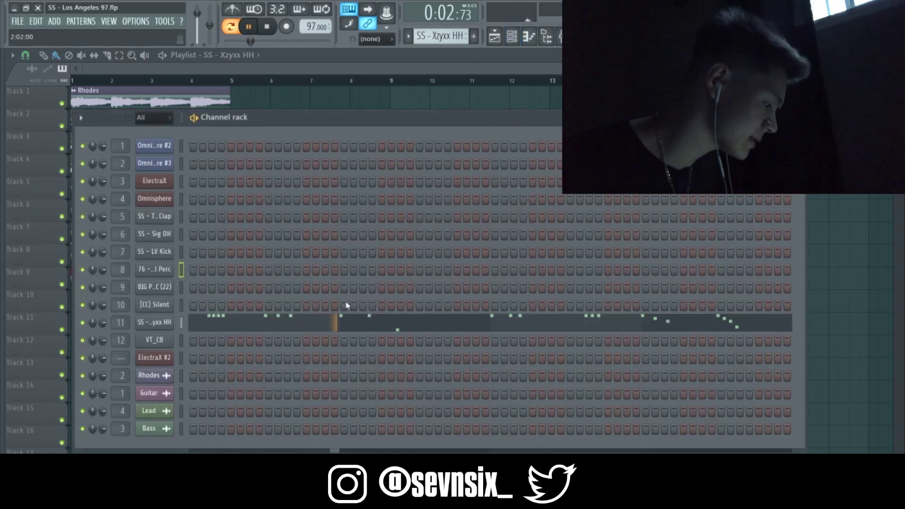
{"action": "left_click", "coordinate": [373, 329]}
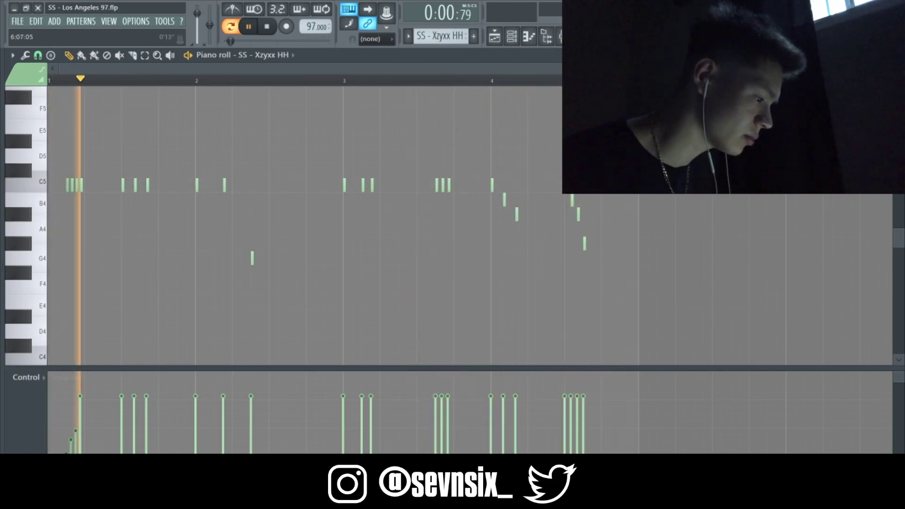
Return to the playlist and place the SS - Xzyxx HH pattern on Track 10 at bar 1.
{"action": "left_click", "coordinate": [895, 55]}
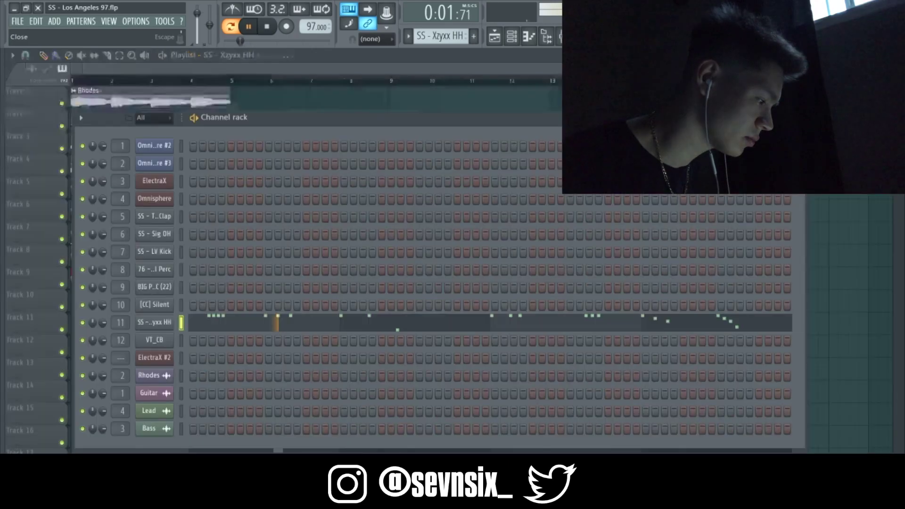
{"action": "left_click", "coordinate": [477, 73]}
{"action": "left_click", "coordinate": [123, 306]}
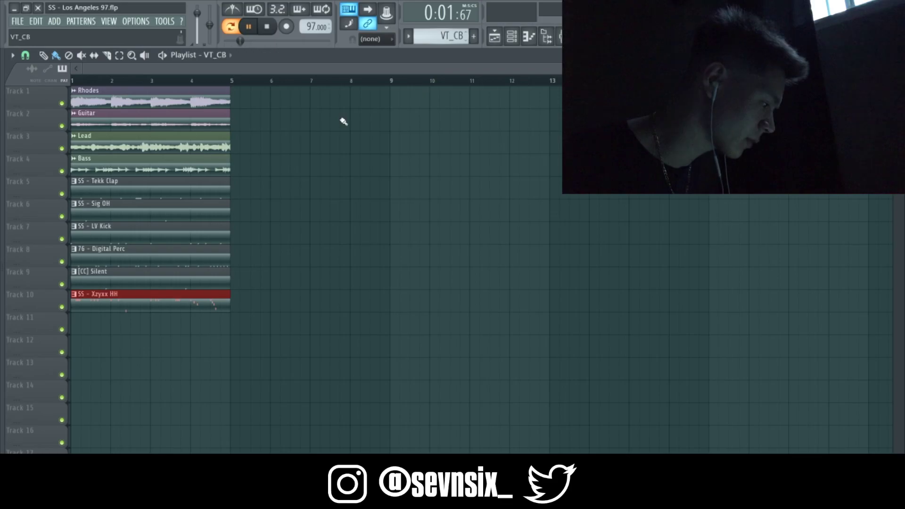
View the VT_CB pattern in the channel rack and place it on playlist Track 11 at bar 1.
{"action": "left_click", "coordinate": [512, 36]}
{"action": "left_click", "coordinate": [554, 70]}
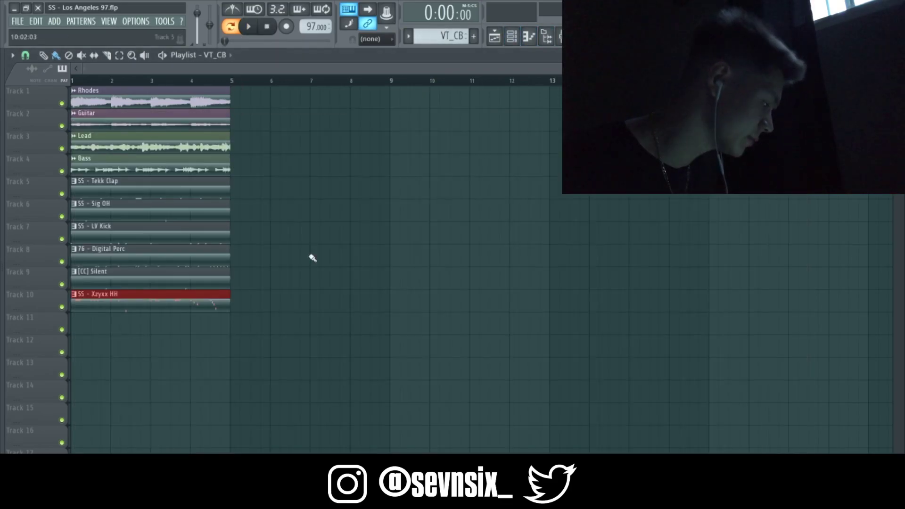
{"action": "left_click", "coordinate": [92, 324]}
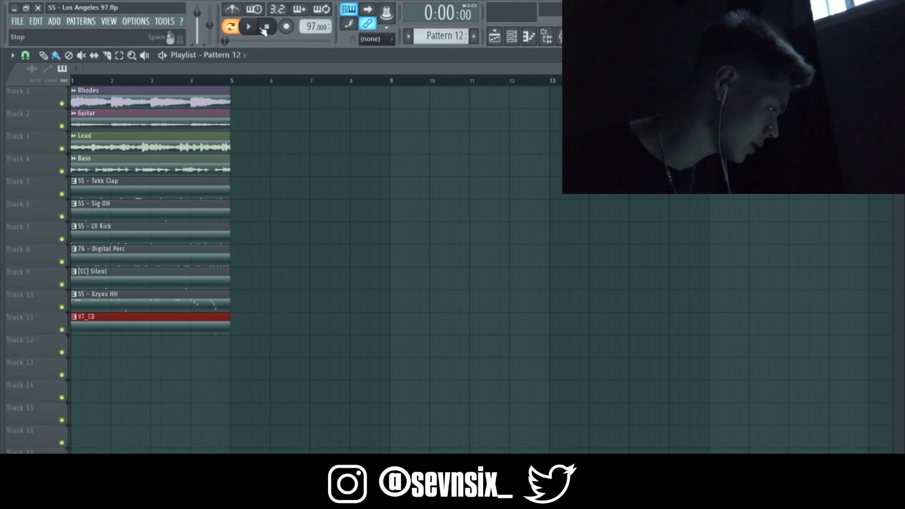
Play the full four-bar loop from the playlist in song mode, then stop playback.
{"action": "left_click", "coordinate": [266, 28]}
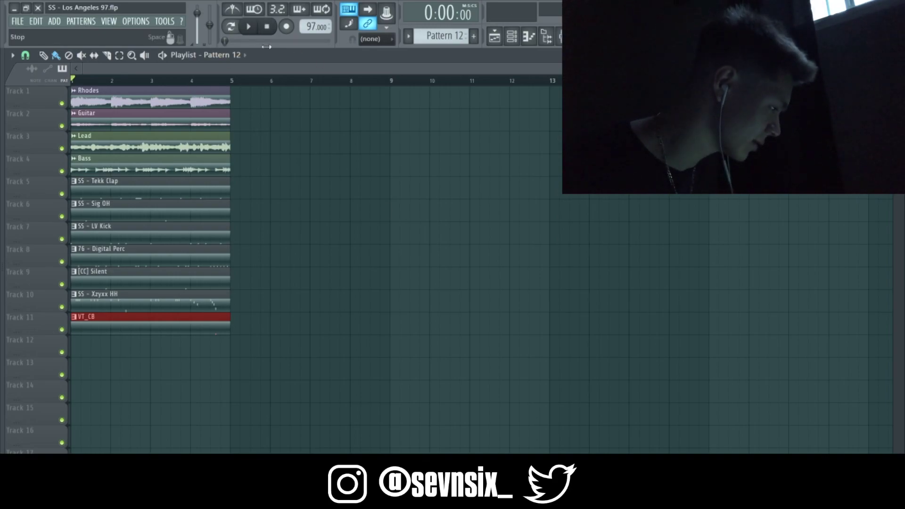
{"action": "left_click_drag", "start_coordinate": [882, 68], "coordinate": [429, 105]}
{"action": "left_click", "coordinate": [251, 27]}
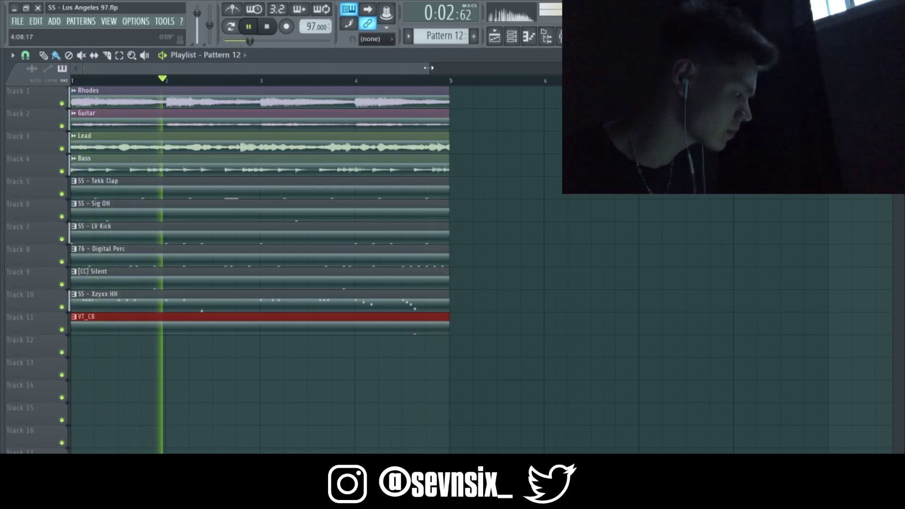
{"action": "left_click_drag", "start_coordinate": [429, 68], "coordinate": [876, 68]}
{"action": "left_click", "coordinate": [195, 183]}
{"action": "left_click", "coordinate": [268, 29]}
Add a second Rhodes clip on Track 1 at bar 5 and move the Guitar clip on Track 2 to bar 9.
{"action": "left_click", "coordinate": [231, 102]}
{"action": "left_click", "coordinate": [259, 107]}
{"action": "left_click_drag", "start_coordinate": [206, 120], "coordinate": [534, 117]}
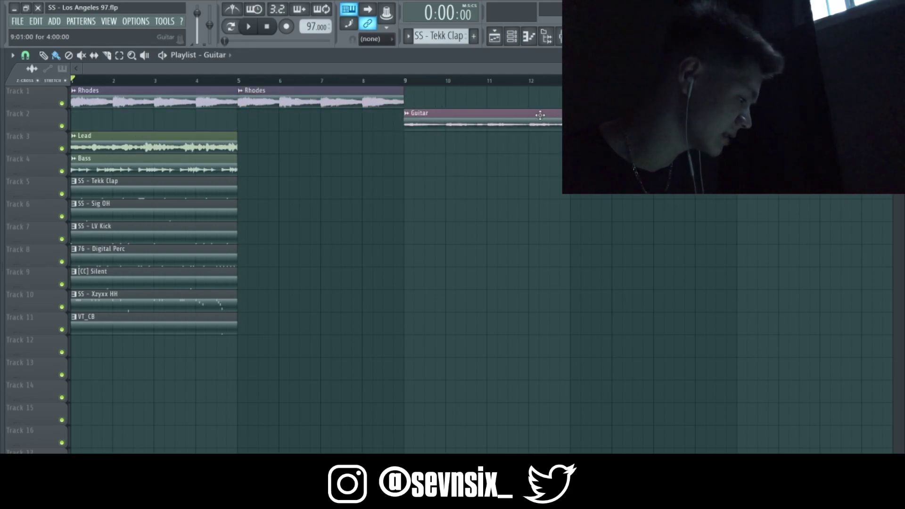
Add Rhodes clips on Track 1 at bars 9 and 13, and move the Guitar clip on Track 2 to bar 5.
{"action": "left_click", "coordinate": [412, 101]}
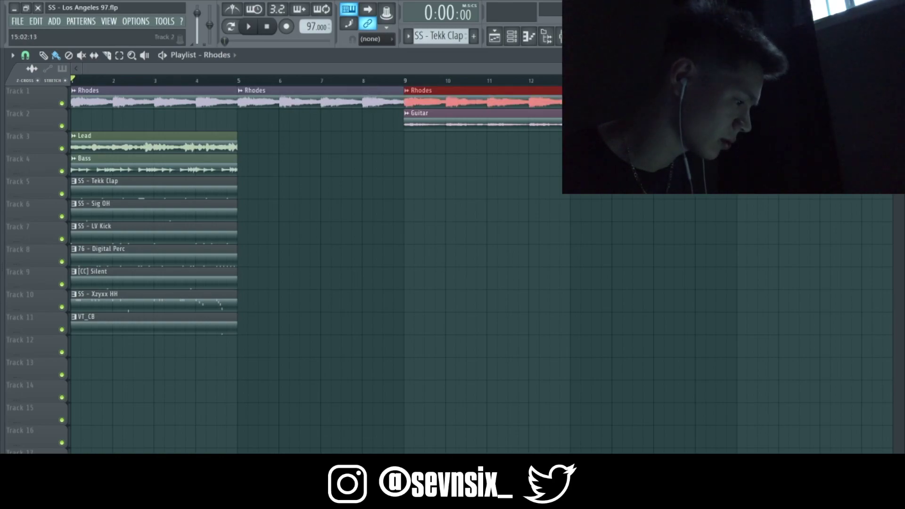
{"action": "left_click_drag", "start_coordinate": [457, 125], "coordinate": [280, 126]}
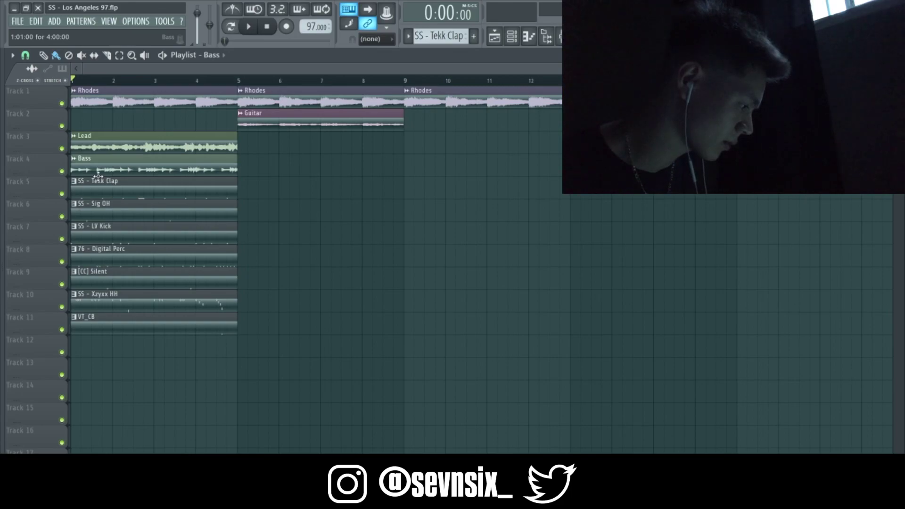
Move the seven drum pattern clips on Tracks 5 to 11 to bar 9, keeping each on its own track.
{"action": "left_click_drag", "start_coordinate": [97, 182], "coordinate": [438, 164]}
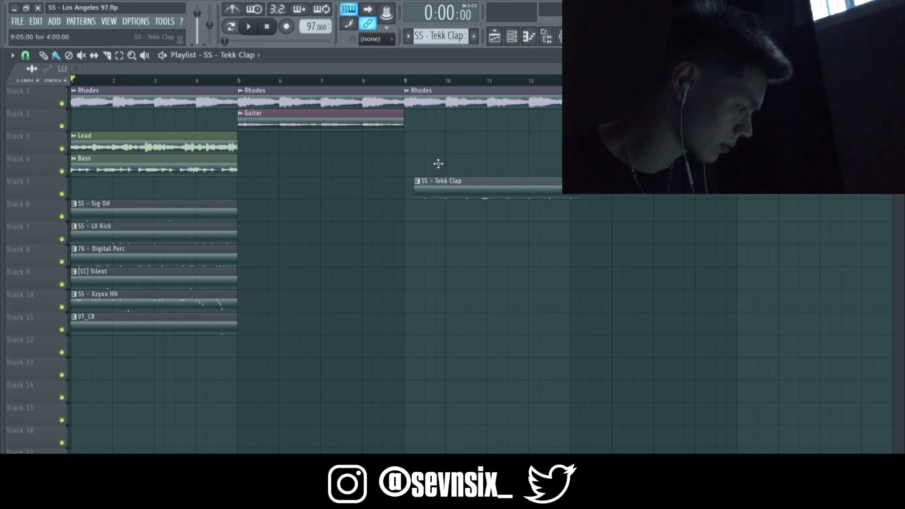
{"action": "left_click_drag", "start_coordinate": [129, 210], "coordinate": [420, 211]}
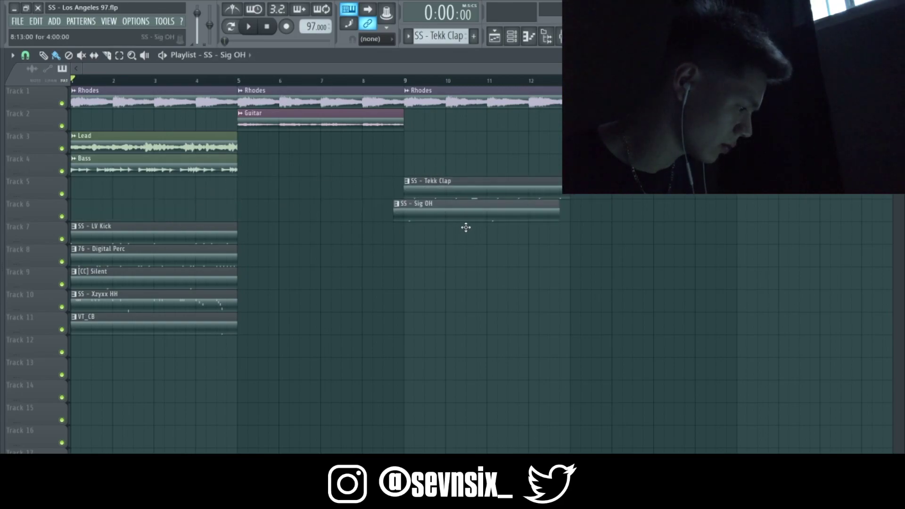
{"action": "left_click_drag", "start_coordinate": [174, 249], "coordinate": [504, 246]}
{"action": "left_click_drag", "start_coordinate": [140, 230], "coordinate": [444, 248]}
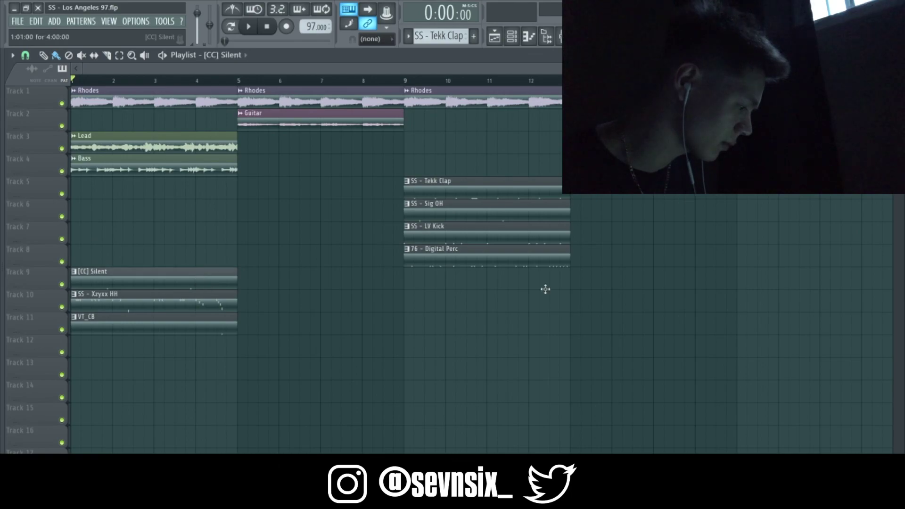
{"action": "left_click_drag", "start_coordinate": [545, 288], "coordinate": [539, 290]}
{"action": "left_click_drag", "start_coordinate": [188, 302], "coordinate": [527, 318]}
{"action": "left_click_drag", "start_coordinate": [173, 333], "coordinate": [546, 331]}
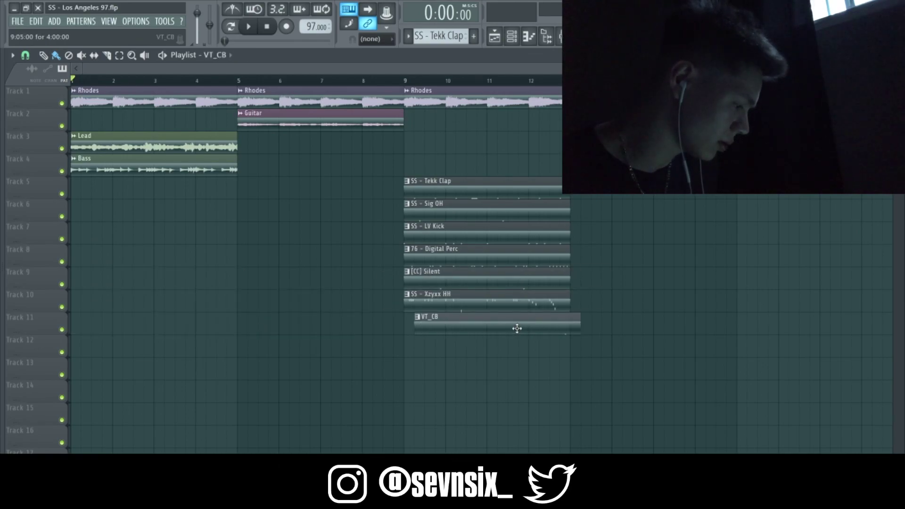
Move the Bass clip on Track 4 to bar 5 and the Lead clip to bar 9, repeating Lead at bar 13.
{"action": "left_click_drag", "start_coordinate": [124, 170], "coordinate": [299, 170]}
{"action": "left_click_drag", "start_coordinate": [184, 144], "coordinate": [520, 145]}
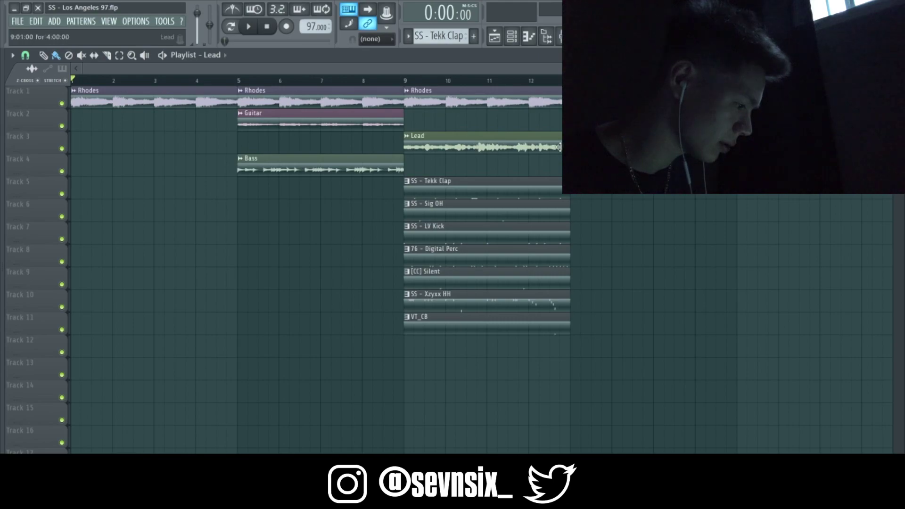
Repeat the Bass and Guitar clips at bars 9 and 13, and delete the Guitar clip at bar 5.
{"action": "left_click", "coordinate": [409, 168]}
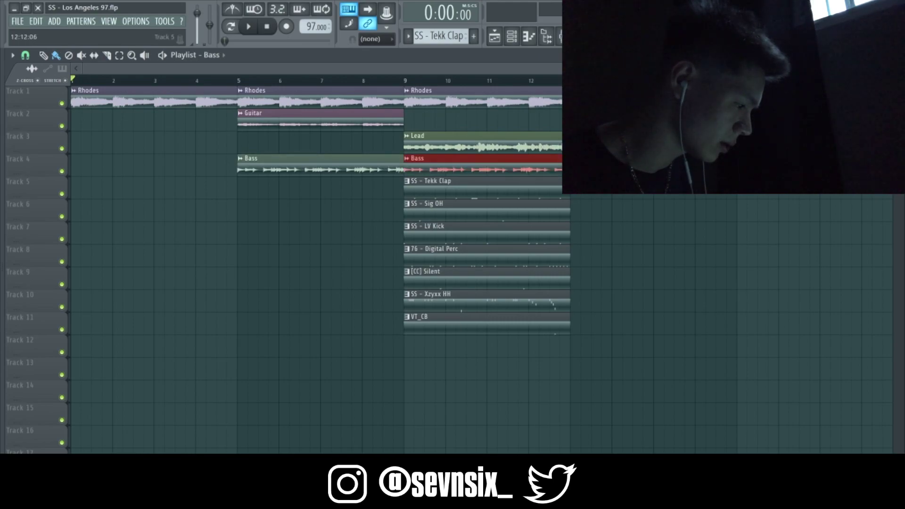
{"action": "left_click", "coordinate": [369, 124]}
{"action": "left_click", "coordinate": [410, 122]}
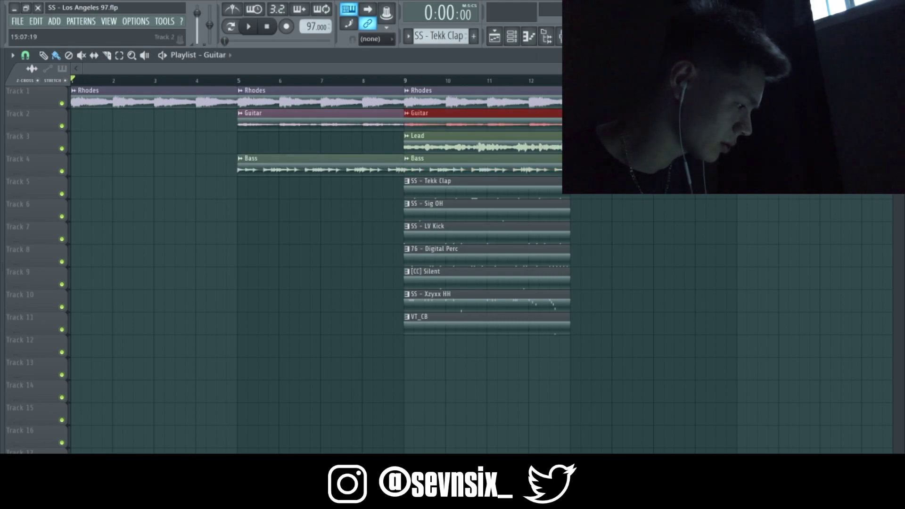
{"action": "right_click", "coordinate": [312, 125]}
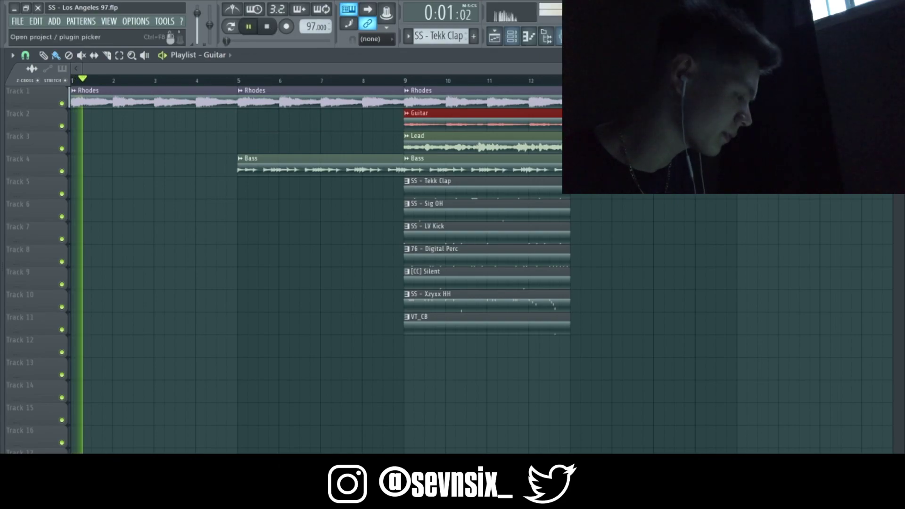
Repeat the SS - Tekk Clap, SS - Sig OH and SS - LV Kick clips at bar 13 on Tracks 5 to 7.
{"action": "scroll", "coordinate": [584, 69], "scroll_direction": "down", "scroll_amount": 3}
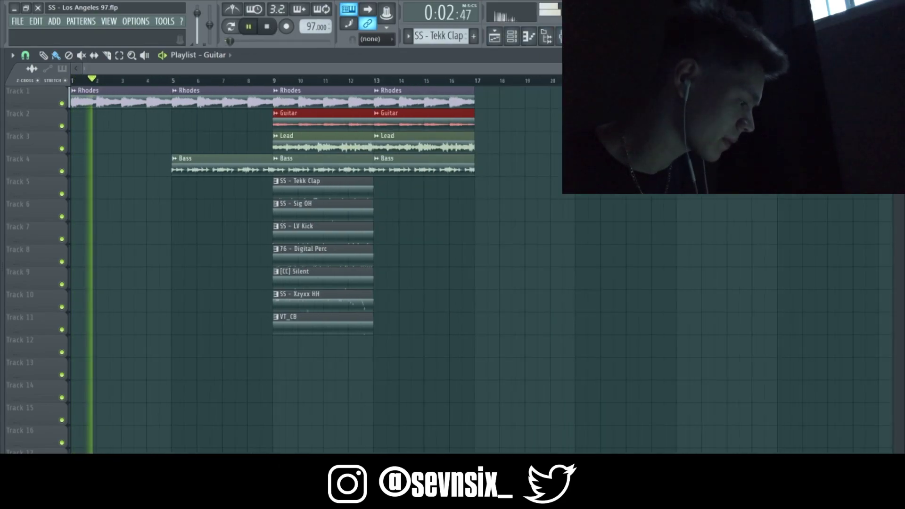
{"action": "left_click", "coordinate": [366, 194]}
{"action": "left_click", "coordinate": [373, 194]}
{"action": "left_click", "coordinate": [368, 209]}
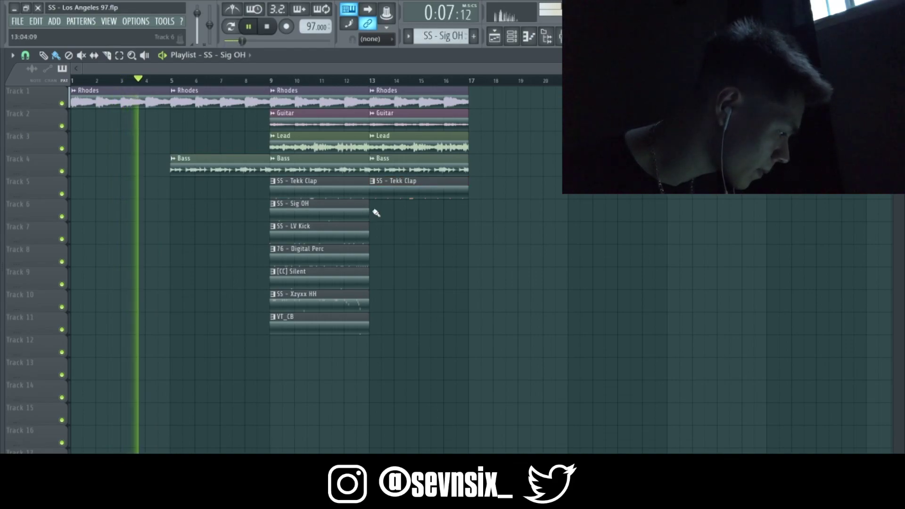
{"action": "left_click", "coordinate": [373, 210]}
{"action": "left_click", "coordinate": [364, 235]}
{"action": "left_click", "coordinate": [372, 234]}
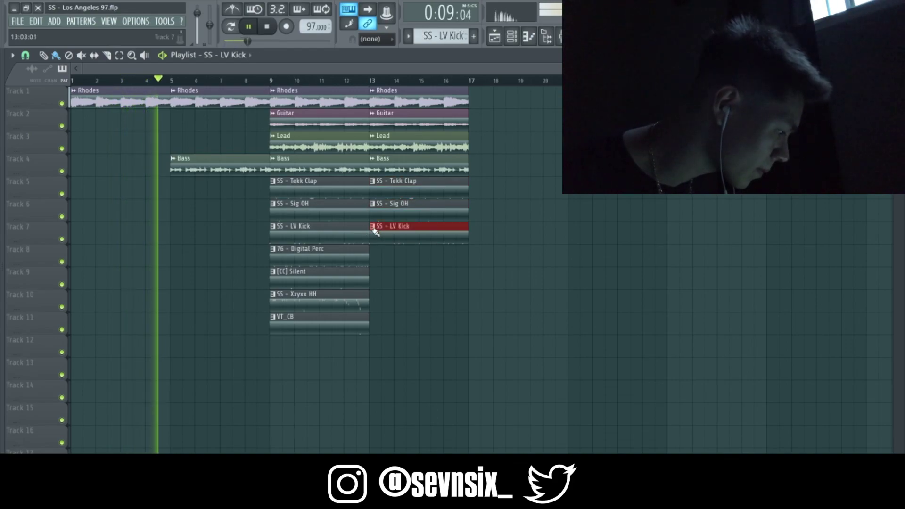
Repeat the 76 - Digital Perc, [CC] Silent, SS - Xzyxx HH and VT_CB clips at bar 13 on Tracks 8 to 11.
{"action": "left_click", "coordinate": [363, 255]}
{"action": "left_click", "coordinate": [372, 255]}
{"action": "left_click", "coordinate": [352, 277]}
{"action": "left_click", "coordinate": [376, 274]}
{"action": "left_click", "coordinate": [367, 298]}
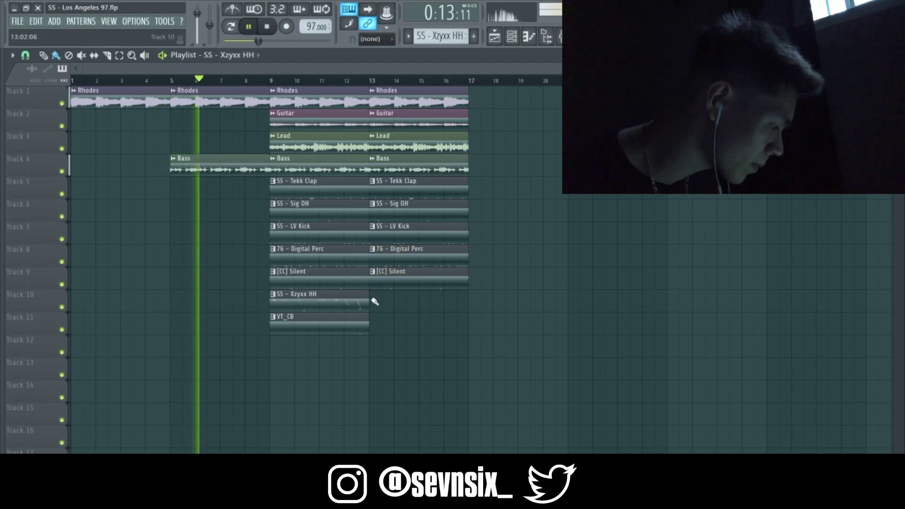
{"action": "left_click", "coordinate": [375, 297]}
{"action": "left_click", "coordinate": [369, 321]}
{"action": "left_click", "coordinate": [373, 321]}
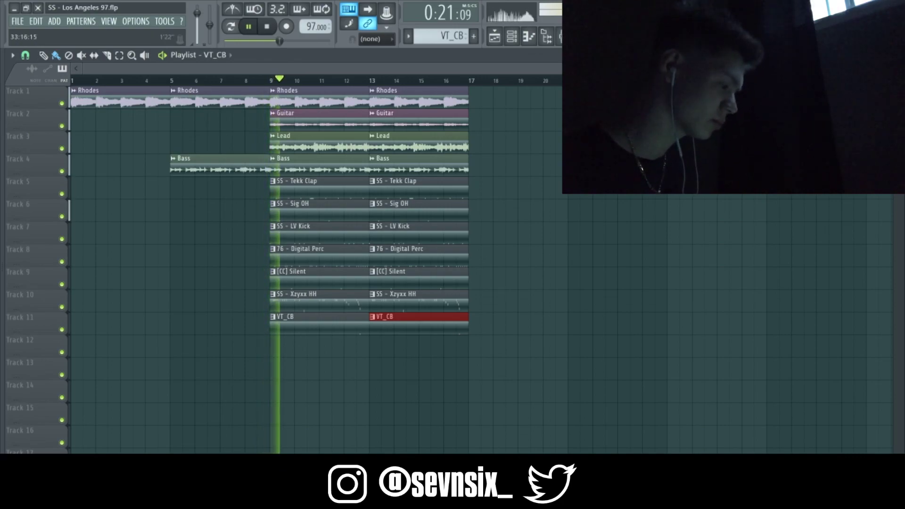
Add Rhodes clips on Track 1 and SS - Tekk Clap clips on Track 5 at bars 17 and 21.
{"action": "left_click", "coordinate": [434, 95]}
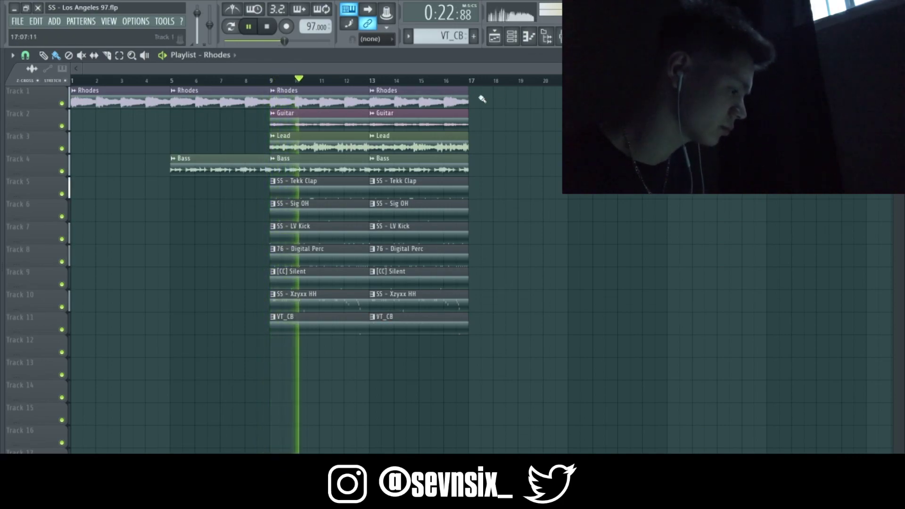
{"action": "left_click", "coordinate": [477, 101]}
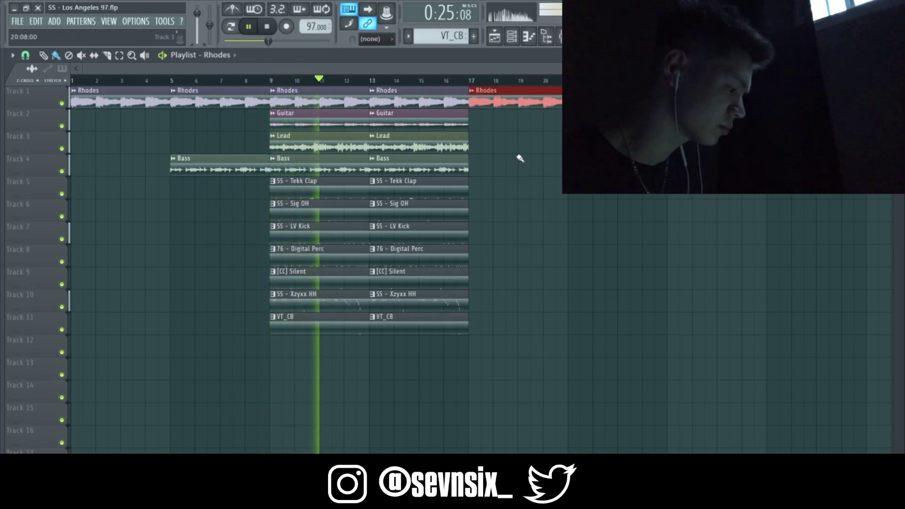
{"action": "left_click", "coordinate": [452, 187]}
{"action": "left_click", "coordinate": [475, 195]}
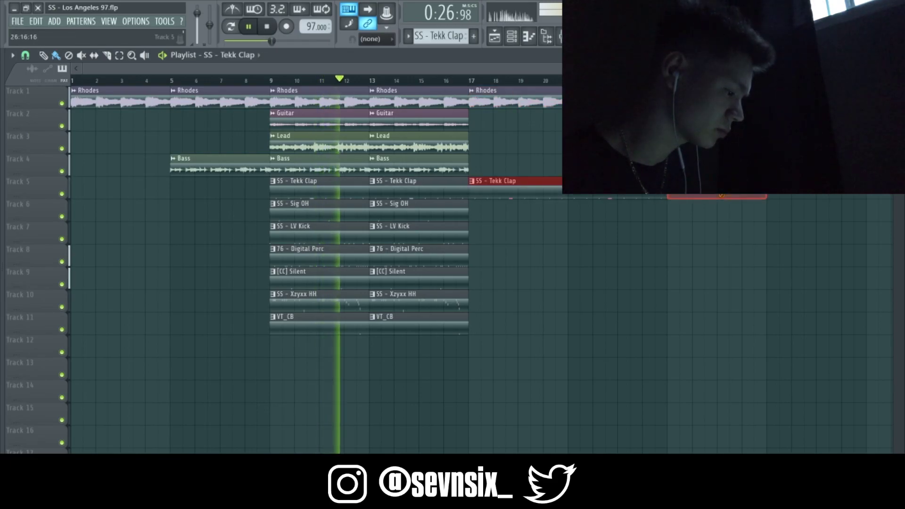
Add SS - LV Kick clips on Track 7 and Bass clips on Track 4 at bars 17 and 21.
{"action": "left_click", "coordinate": [439, 235]}
{"action": "left_click_drag", "start_coordinate": [477, 234], "coordinate": [590, 231]}
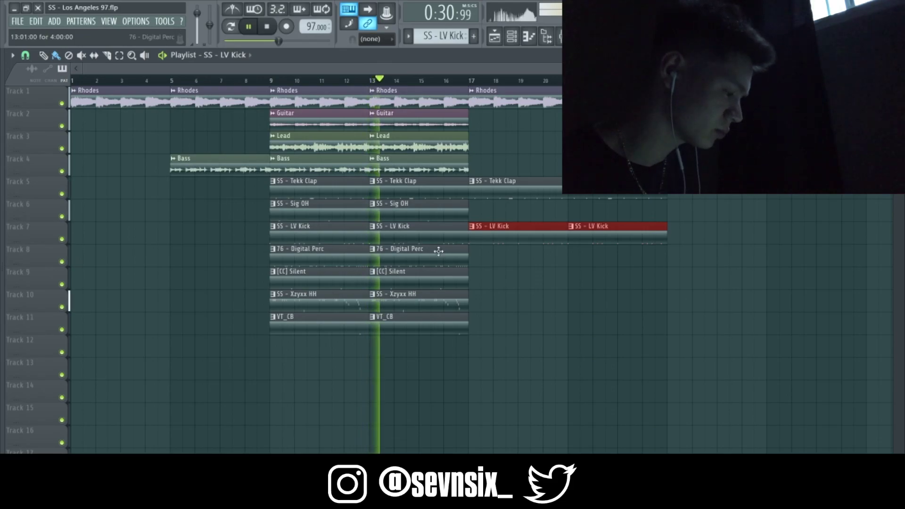
{"action": "left_click", "coordinate": [452, 124]}
{"action": "left_click", "coordinate": [445, 166]}
{"action": "left_click", "coordinate": [473, 165]}
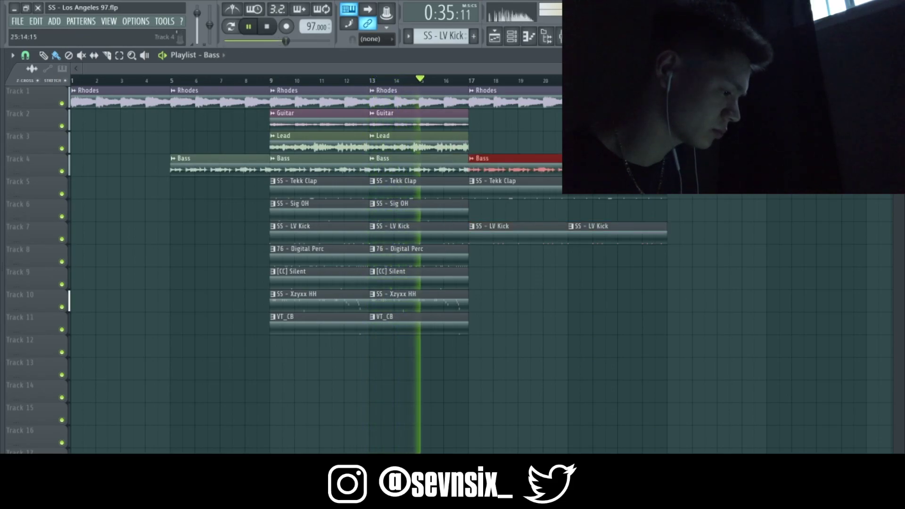
Listen to the arrangement past bar 21, stop playback and save the project.
{"action": "left_click_drag", "start_coordinate": [725, 69], "coordinate": [877, 69]}
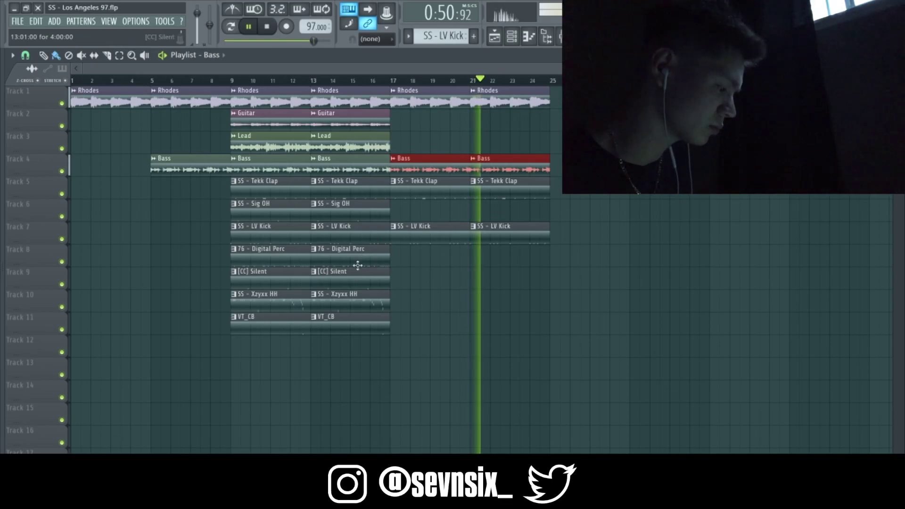
{"action": "left_click", "coordinate": [265, 27]}
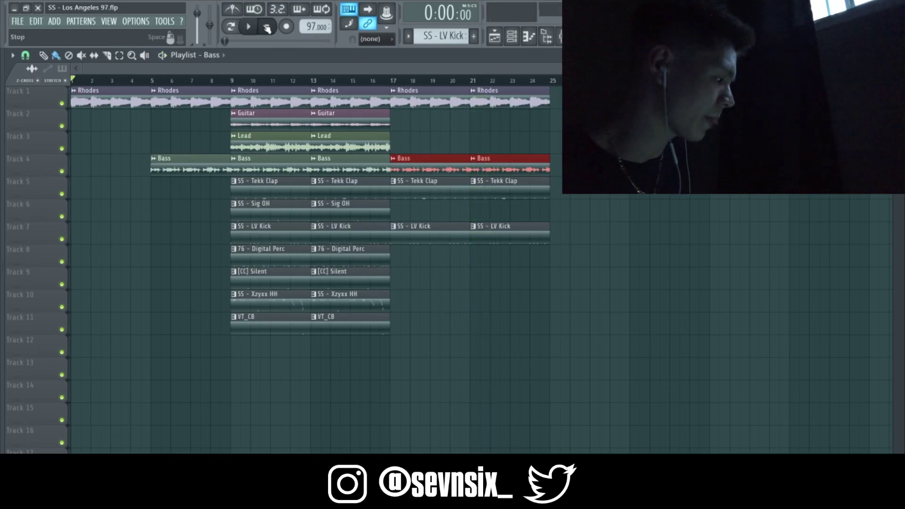
{"action": "left_click", "coordinate": [17, 21]}
{"action": "left_click", "coordinate": [28, 69]}
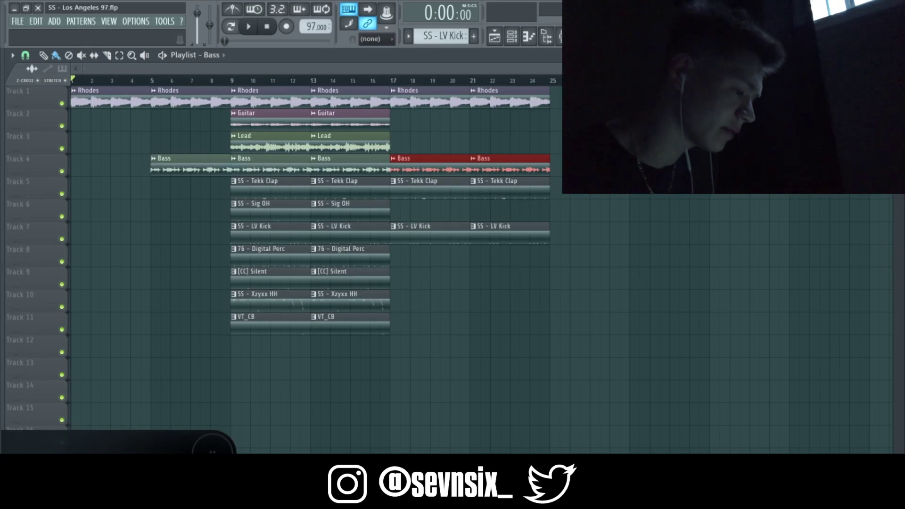
{"action": "mouse_move", "coordinate": [877, 69]}
{"action": "left_mouse_down"}
{"action": "mouse_move", "coordinate": [862, 69]}
{"action": "mouse_move", "coordinate": [881, 69]}
{"action": "left_mouse_up"}
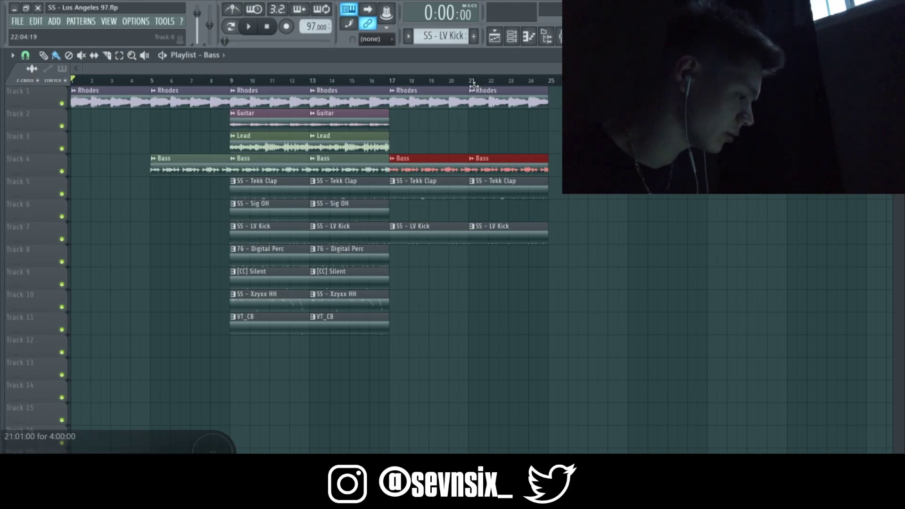
{"action": "left_click_drag", "start_coordinate": [898, 75], "coordinate": [898, 71]}
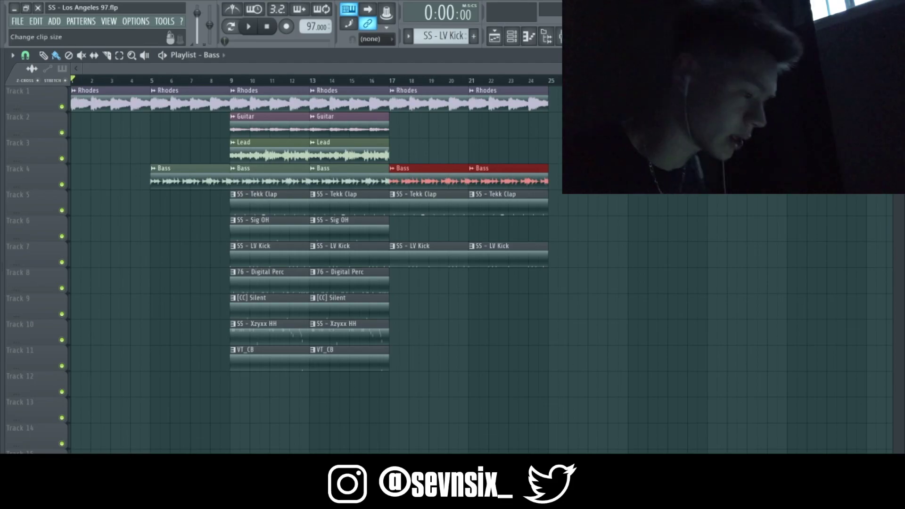
{"action": "mouse_move", "coordinate": [898, 73]}
{"action": "left_mouse_down"}
{"action": "mouse_move", "coordinate": [898, 62]}
{"action": "mouse_move", "coordinate": [898, 72]}
{"action": "mouse_move", "coordinate": [898, 64]}
{"action": "mouse_move", "coordinate": [878, 69]}
{"action": "mouse_move", "coordinate": [898, 80]}
{"action": "mouse_move", "coordinate": [898, 70]}
{"action": "left_mouse_up"}
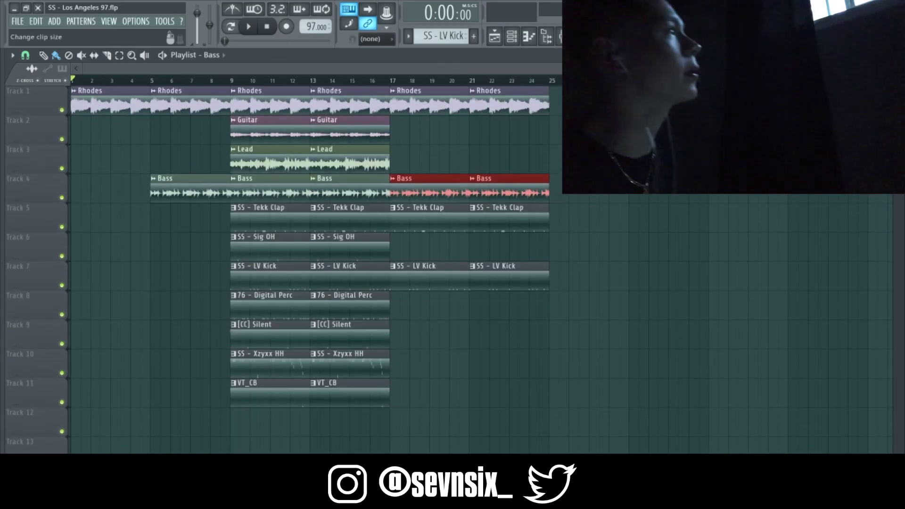
{"action": "scroll", "coordinate": [390, 273], "scroll_direction": "up", "scroll_amount": 1}
{"action": "scroll", "coordinate": [390, 273], "scroll_direction": "up", "scroll_amount": 2}
{"action": "scroll", "coordinate": [390, 274], "scroll_direction": "down", "scroll_amount": 3}
{"action": "scroll", "coordinate": [390, 273], "scroll_direction": "up", "scroll_amount": 4}
{"action": "scroll", "coordinate": [390, 273], "scroll_direction": "down", "scroll_amount": 4}
{"action": "left_click_drag", "start_coordinate": [885, 68], "coordinate": [884, 69]}
{"action": "scroll", "coordinate": [390, 273], "scroll_direction": "up", "scroll_amount": 2}
{"action": "scroll", "coordinate": [390, 273], "scroll_direction": "down", "scroll_amount": 4}
{"action": "scroll", "coordinate": [390, 274], "scroll_direction": "up", "scroll_amount": 2}
{"action": "mouse_move", "coordinate": [898, 81]}
{"action": "left_mouse_down"}
{"action": "mouse_move", "coordinate": [898, 72]}
{"action": "mouse_move", "coordinate": [898, 80]}
{"action": "left_mouse_up"}
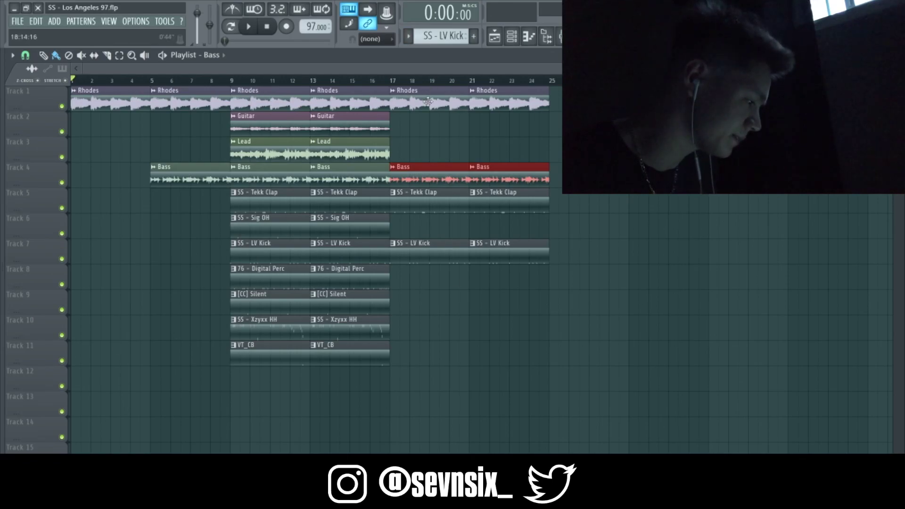
Clear the Bass clip selection and move the song position from bar 21 to about bar 24.
{"action": "left_click", "coordinate": [380, 125]}
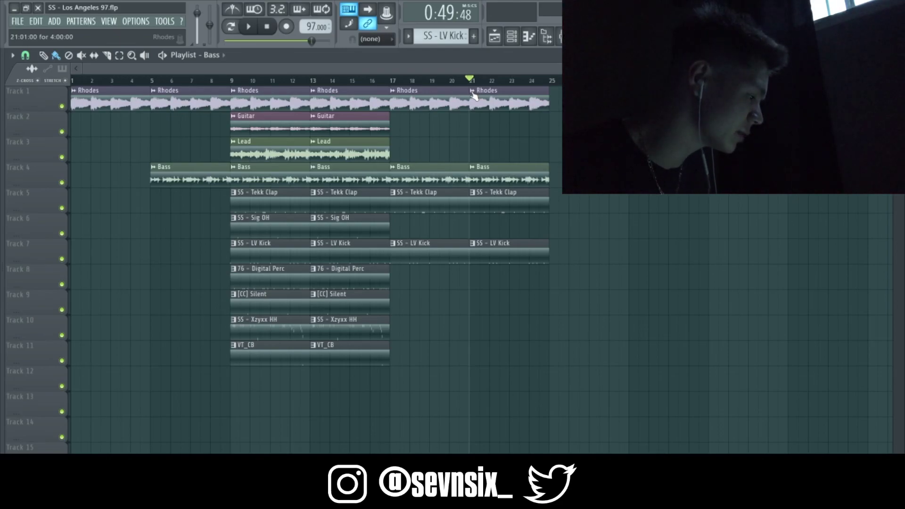
{"action": "left_click_drag", "start_coordinate": [474, 80], "coordinate": [537, 87]}
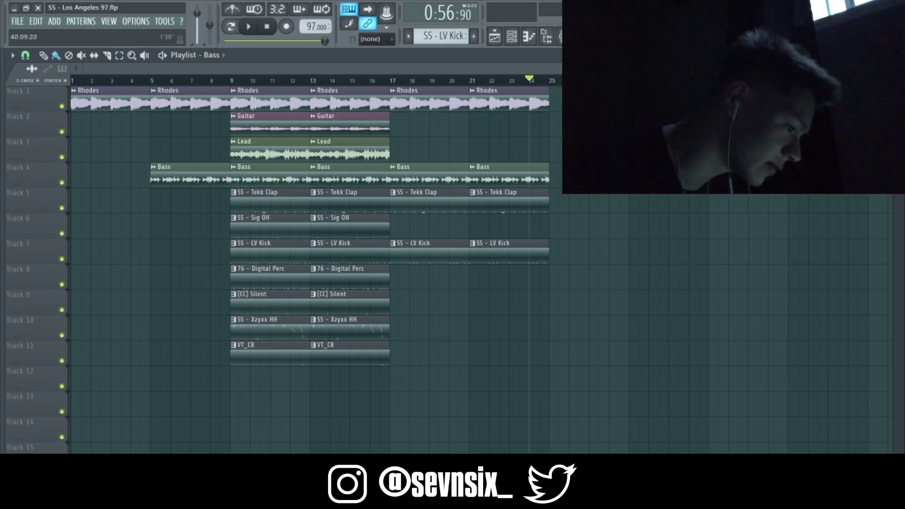
{"action": "mouse_move", "coordinate": [898, 79]}
{"action": "left_mouse_down"}
{"action": "mouse_move", "coordinate": [897, 70]}
{"action": "mouse_move", "coordinate": [898, 79]}
{"action": "left_mouse_up"}
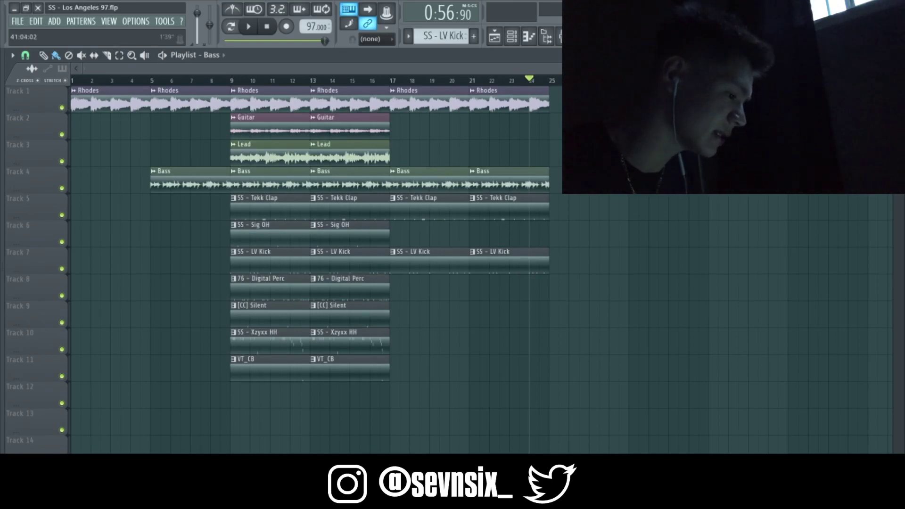
{"action": "left_click_drag", "start_coordinate": [887, 69], "coordinate": [888, 69]}
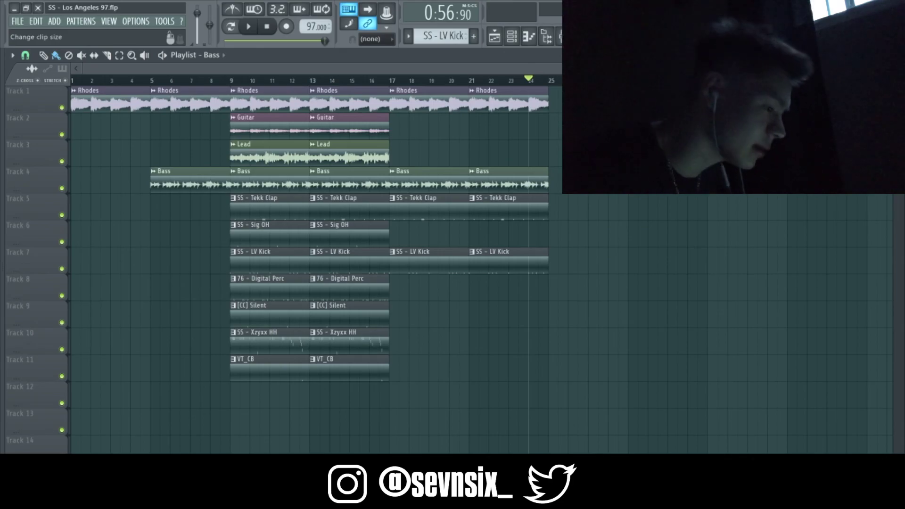